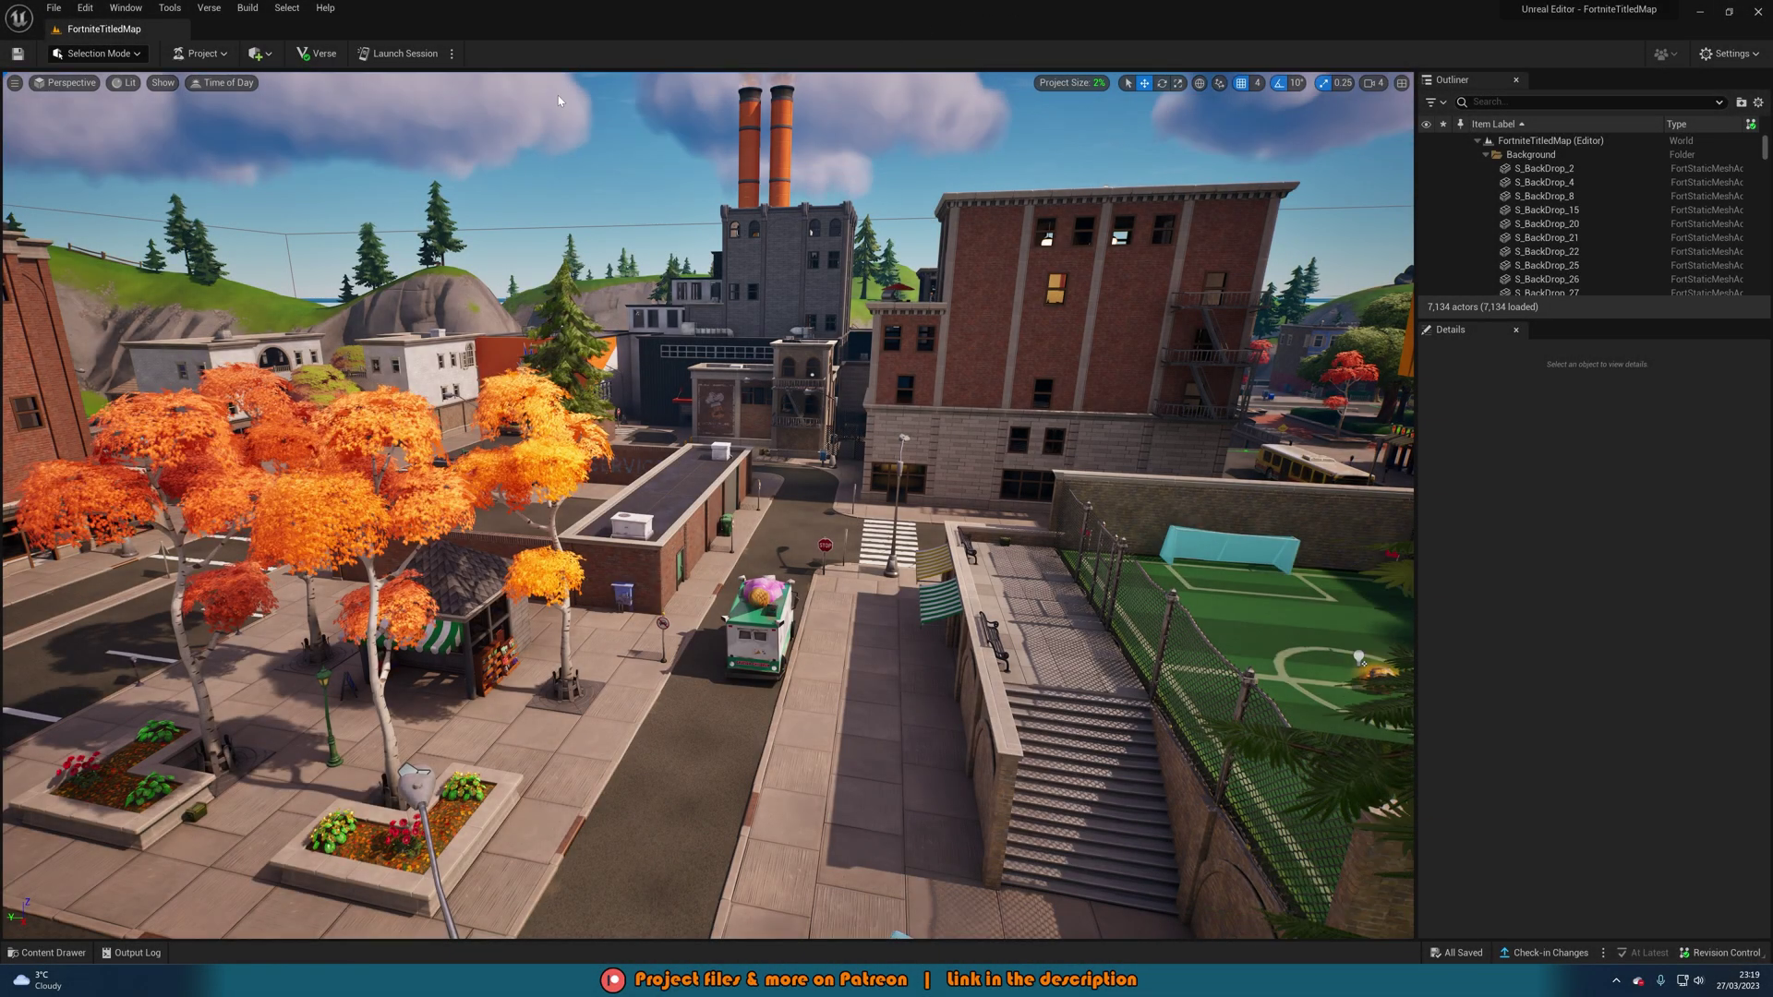
# Launch Publish Project from the Project menu in the toolbar
pyautogui.click(218, 56)
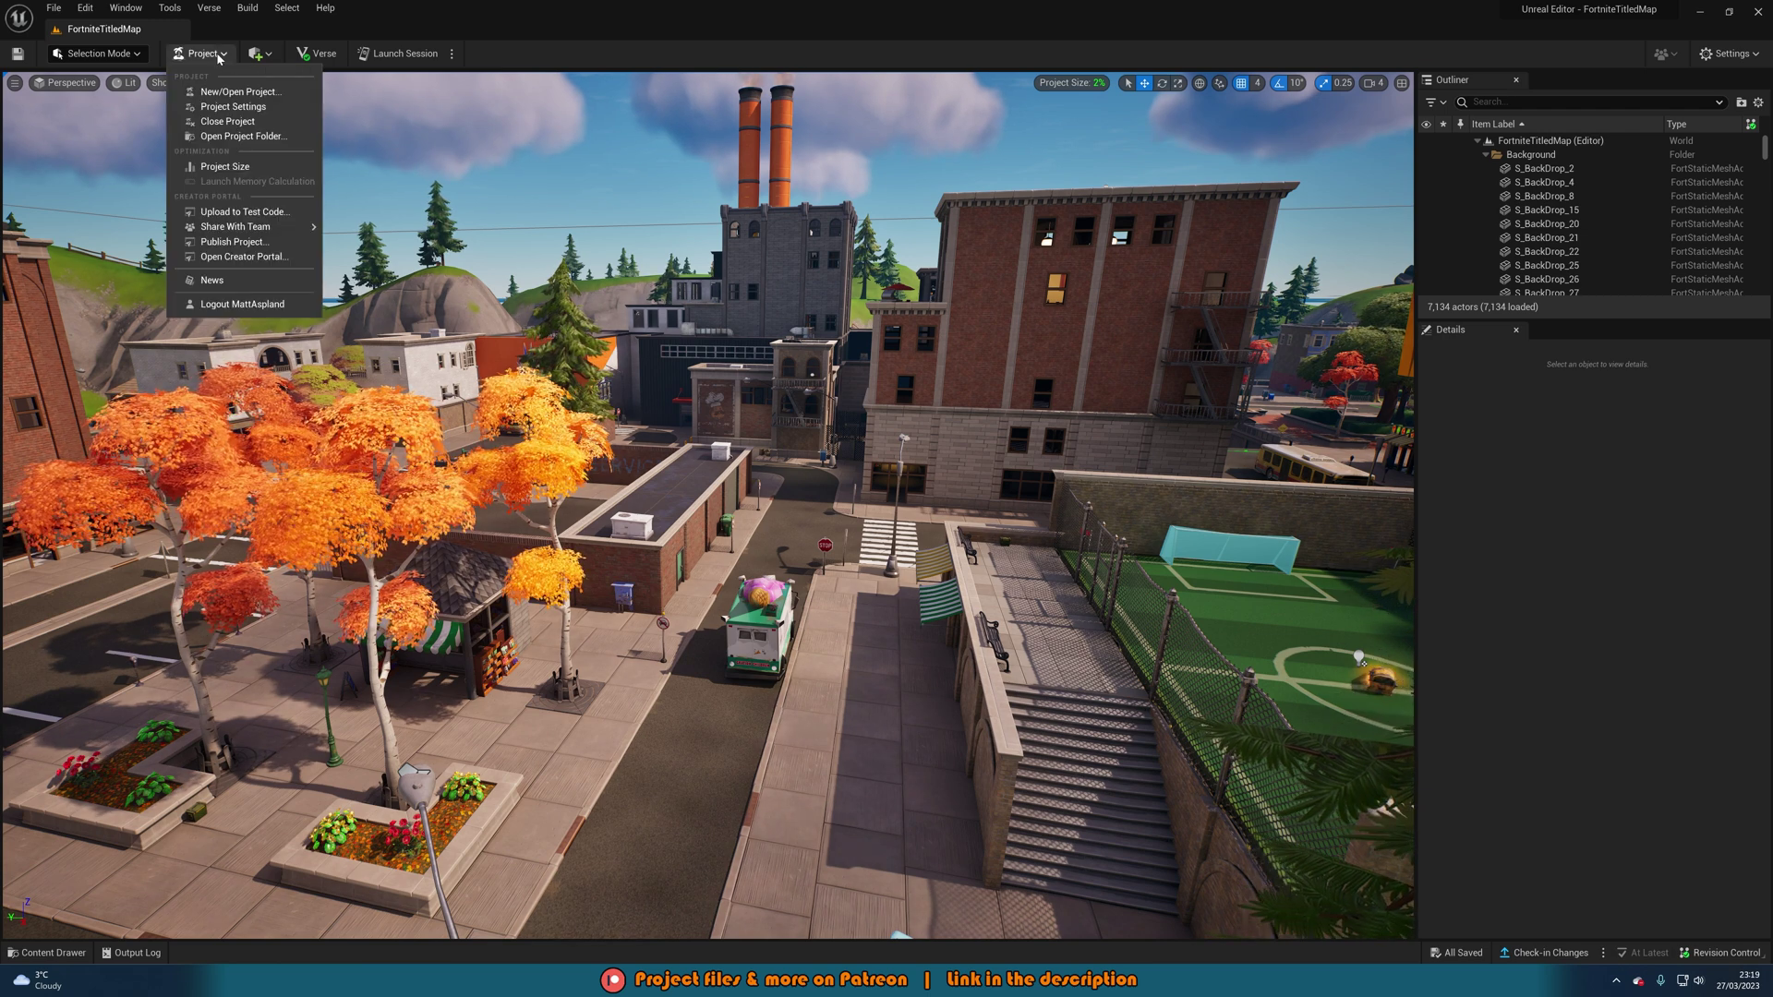
pyautogui.click(226, 242)
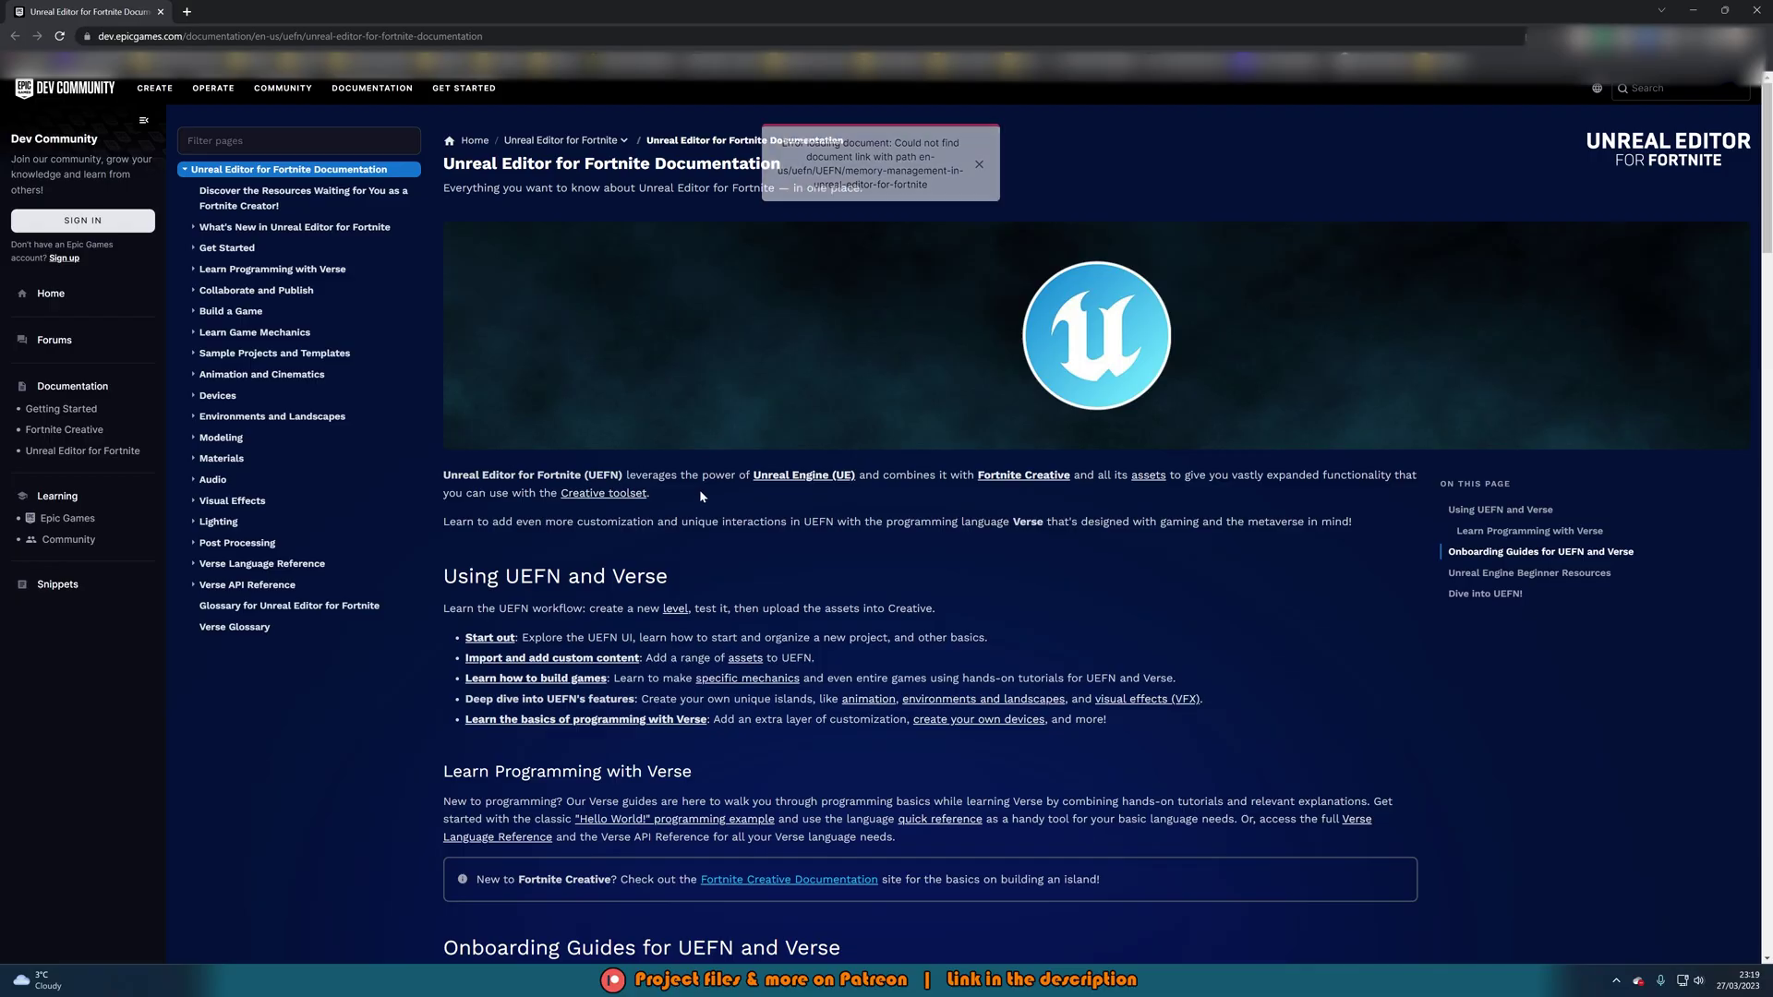
pyautogui.scroll(-7, 700, 490)
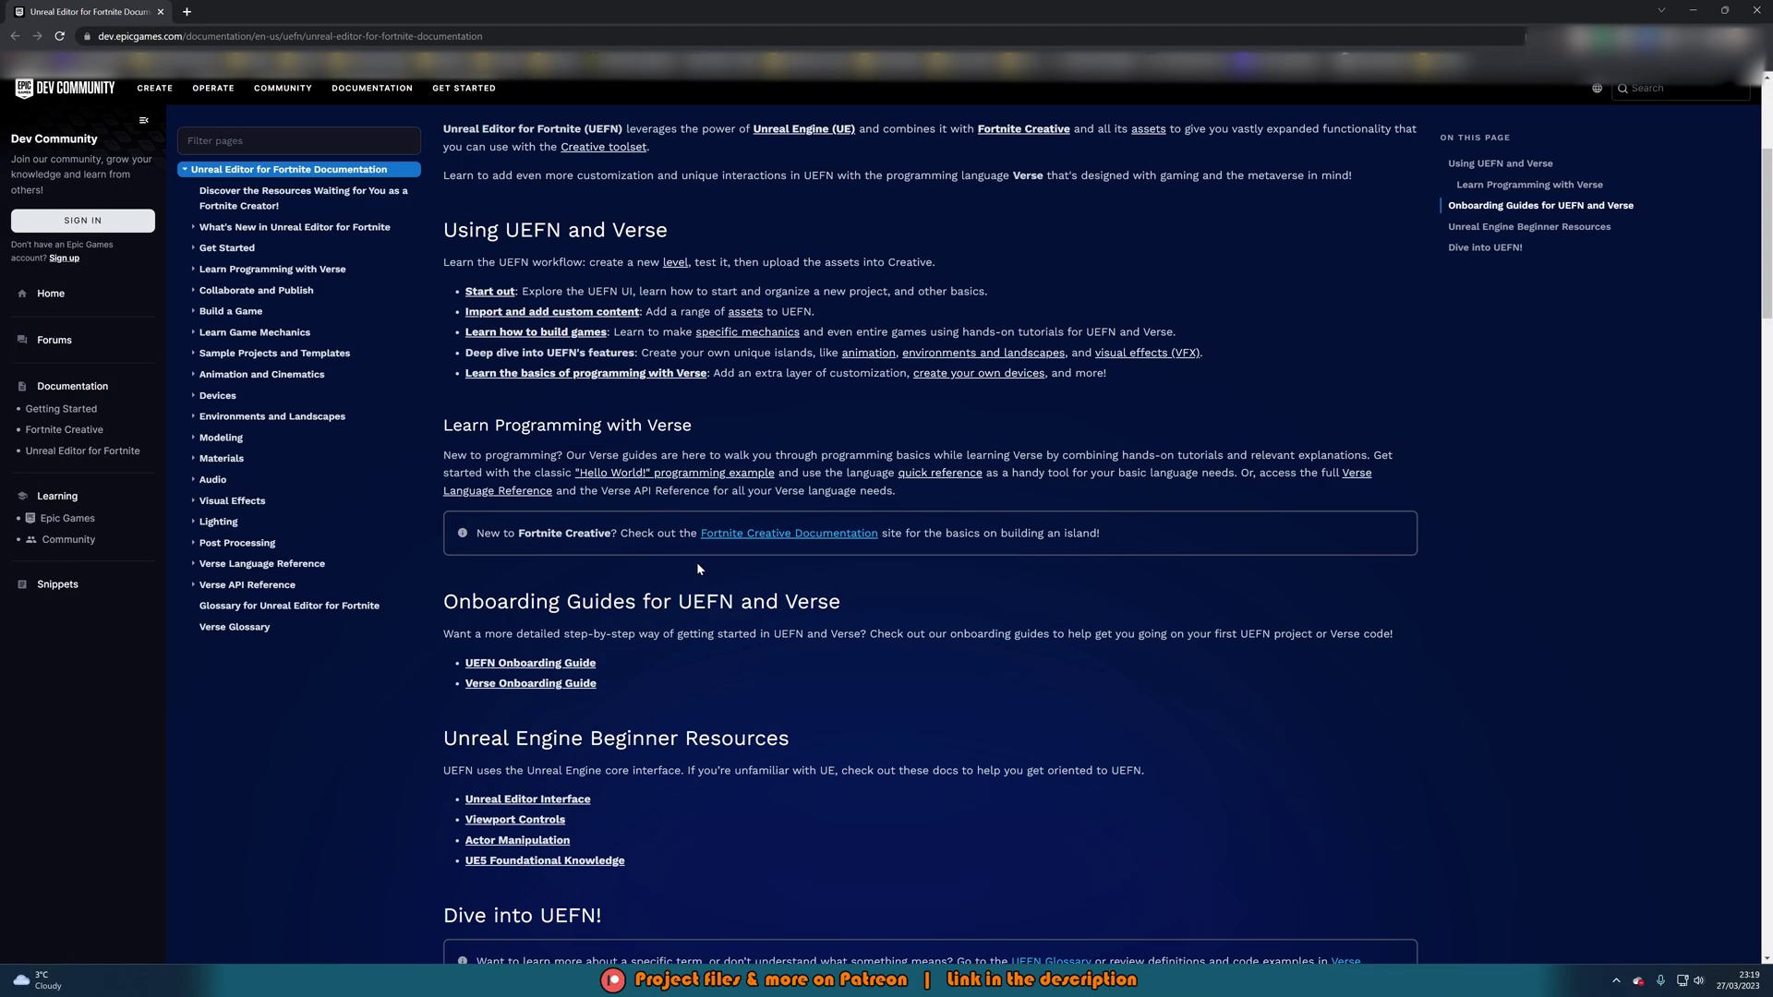
pyautogui.scroll(-10, 671, 634)
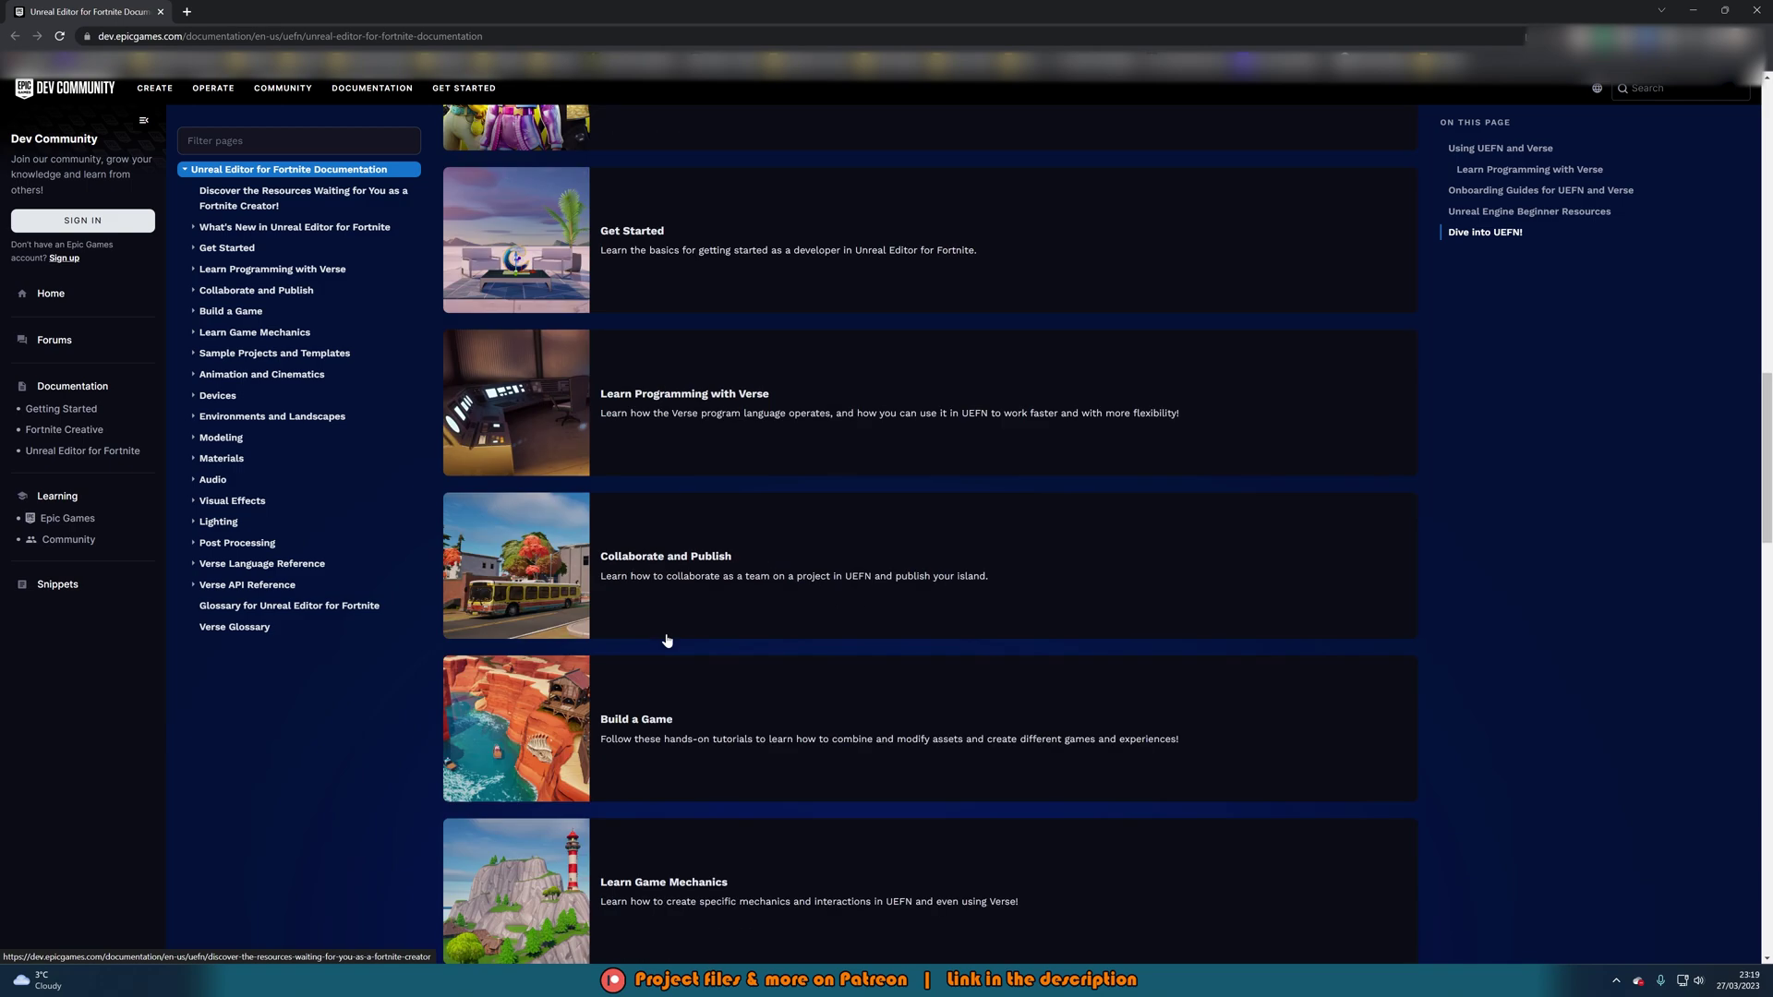
pyautogui.scroll(-12, 667, 640)
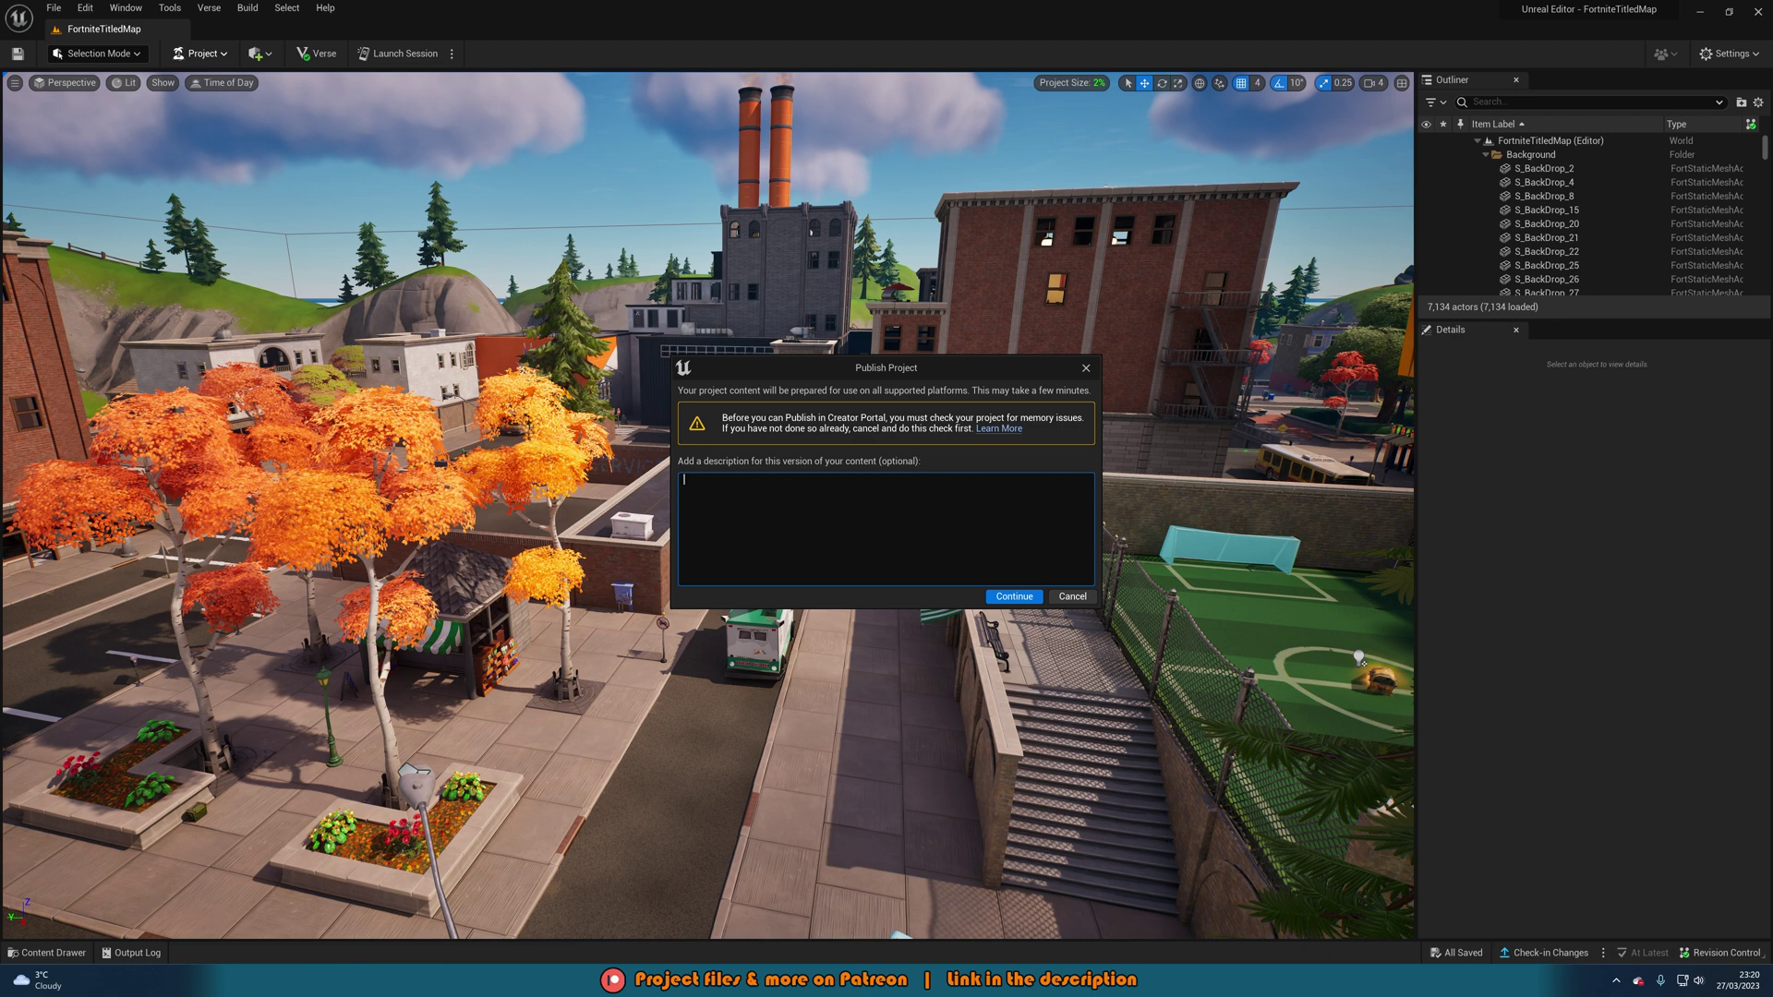
# Publish the version with the note 'Tutorial project' and continue on to the Creator Portal
pyautogui.write('Tutorial project')
pyautogui.click(1021, 599)
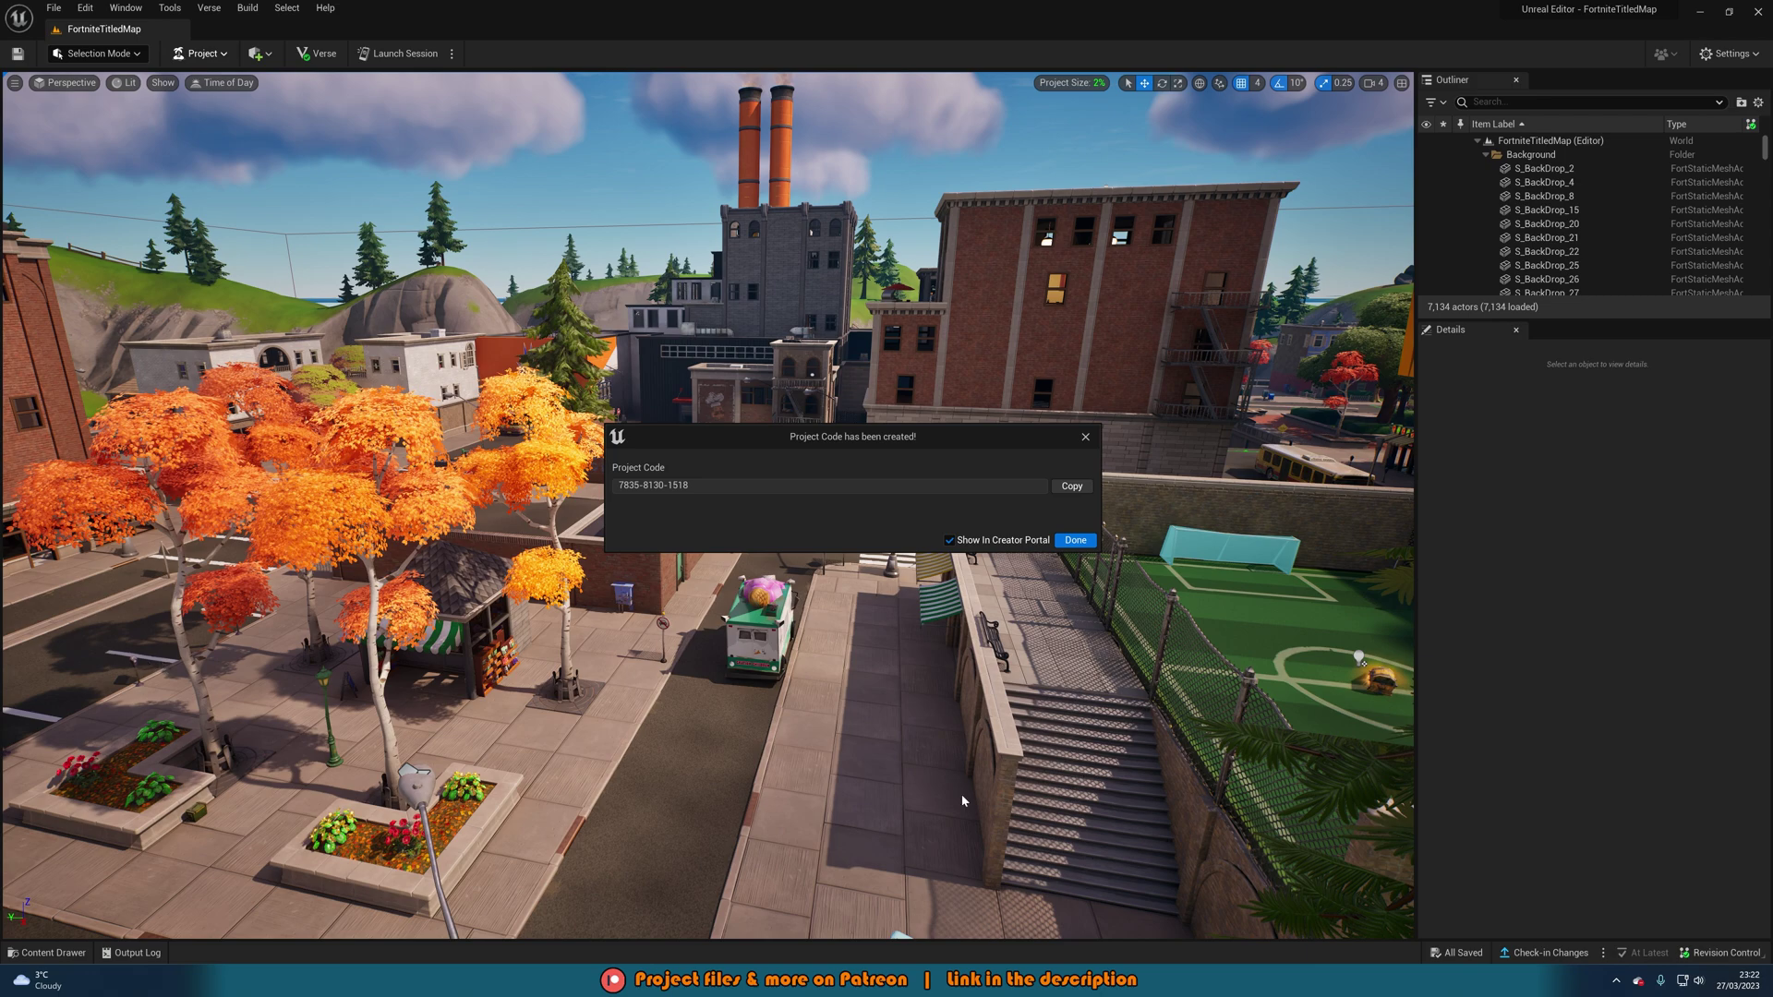
pyautogui.click(1075, 542)
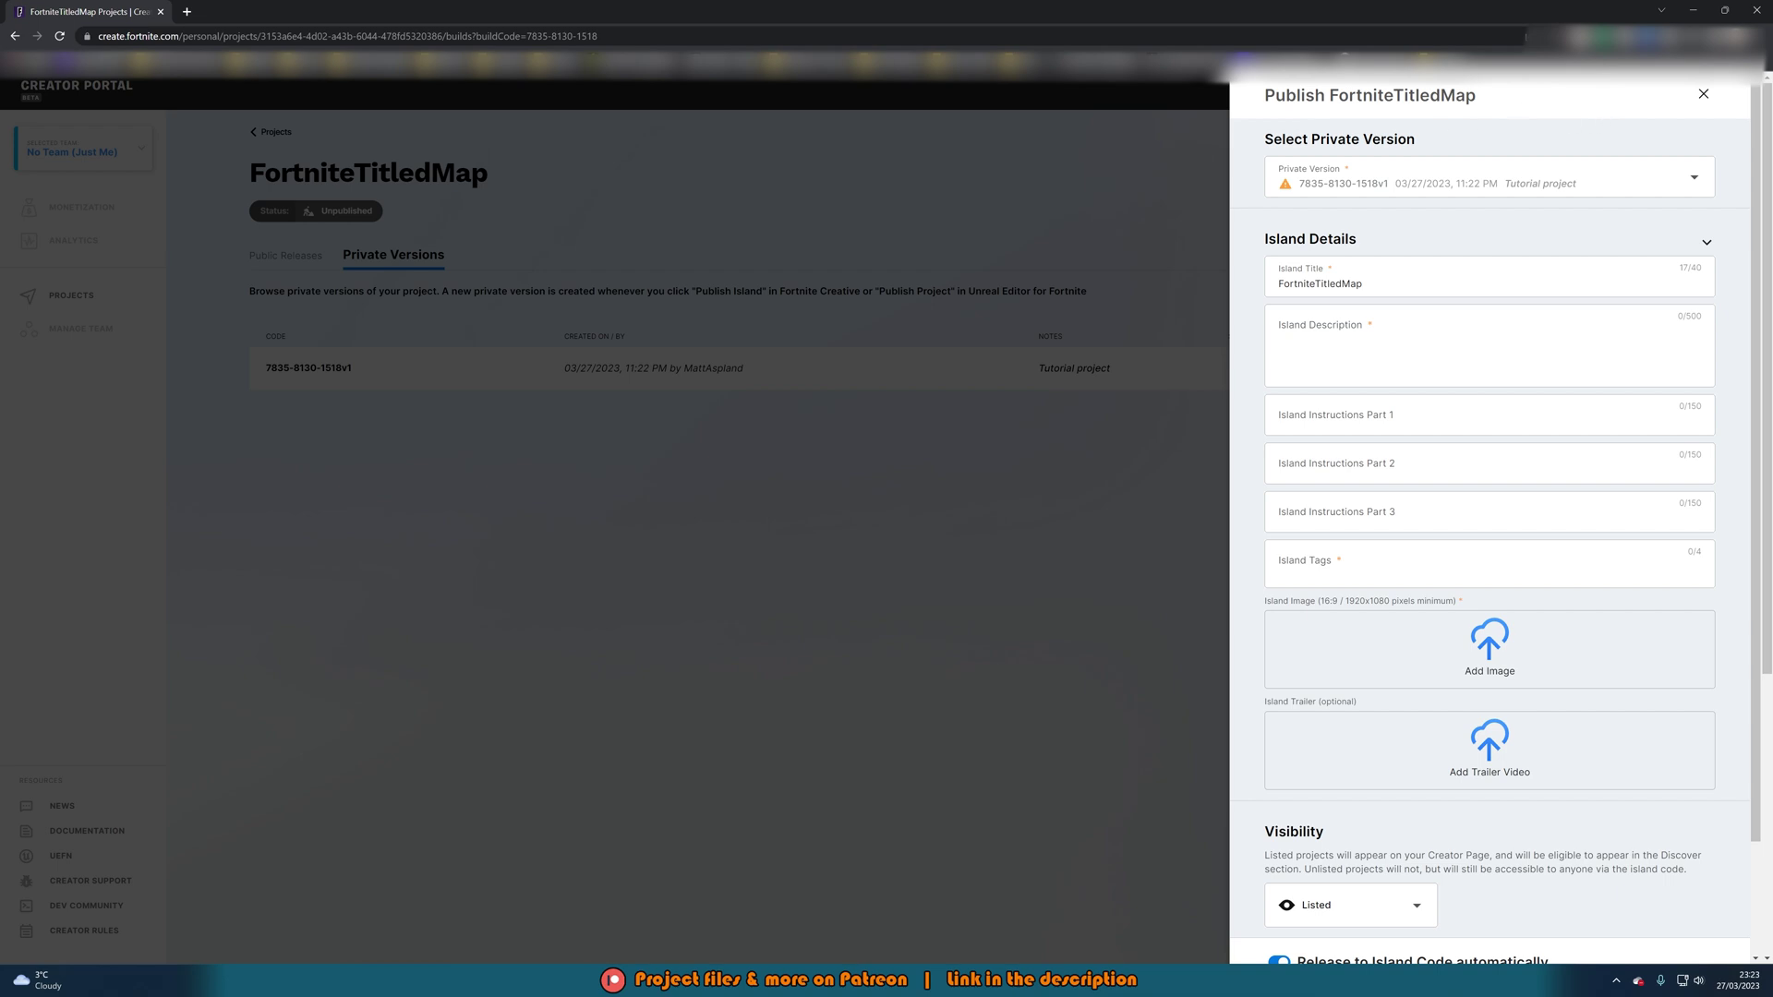
# Keep 'Tutorial project' as the chosen private version and select the Island Title text
pyautogui.click(1422, 186)
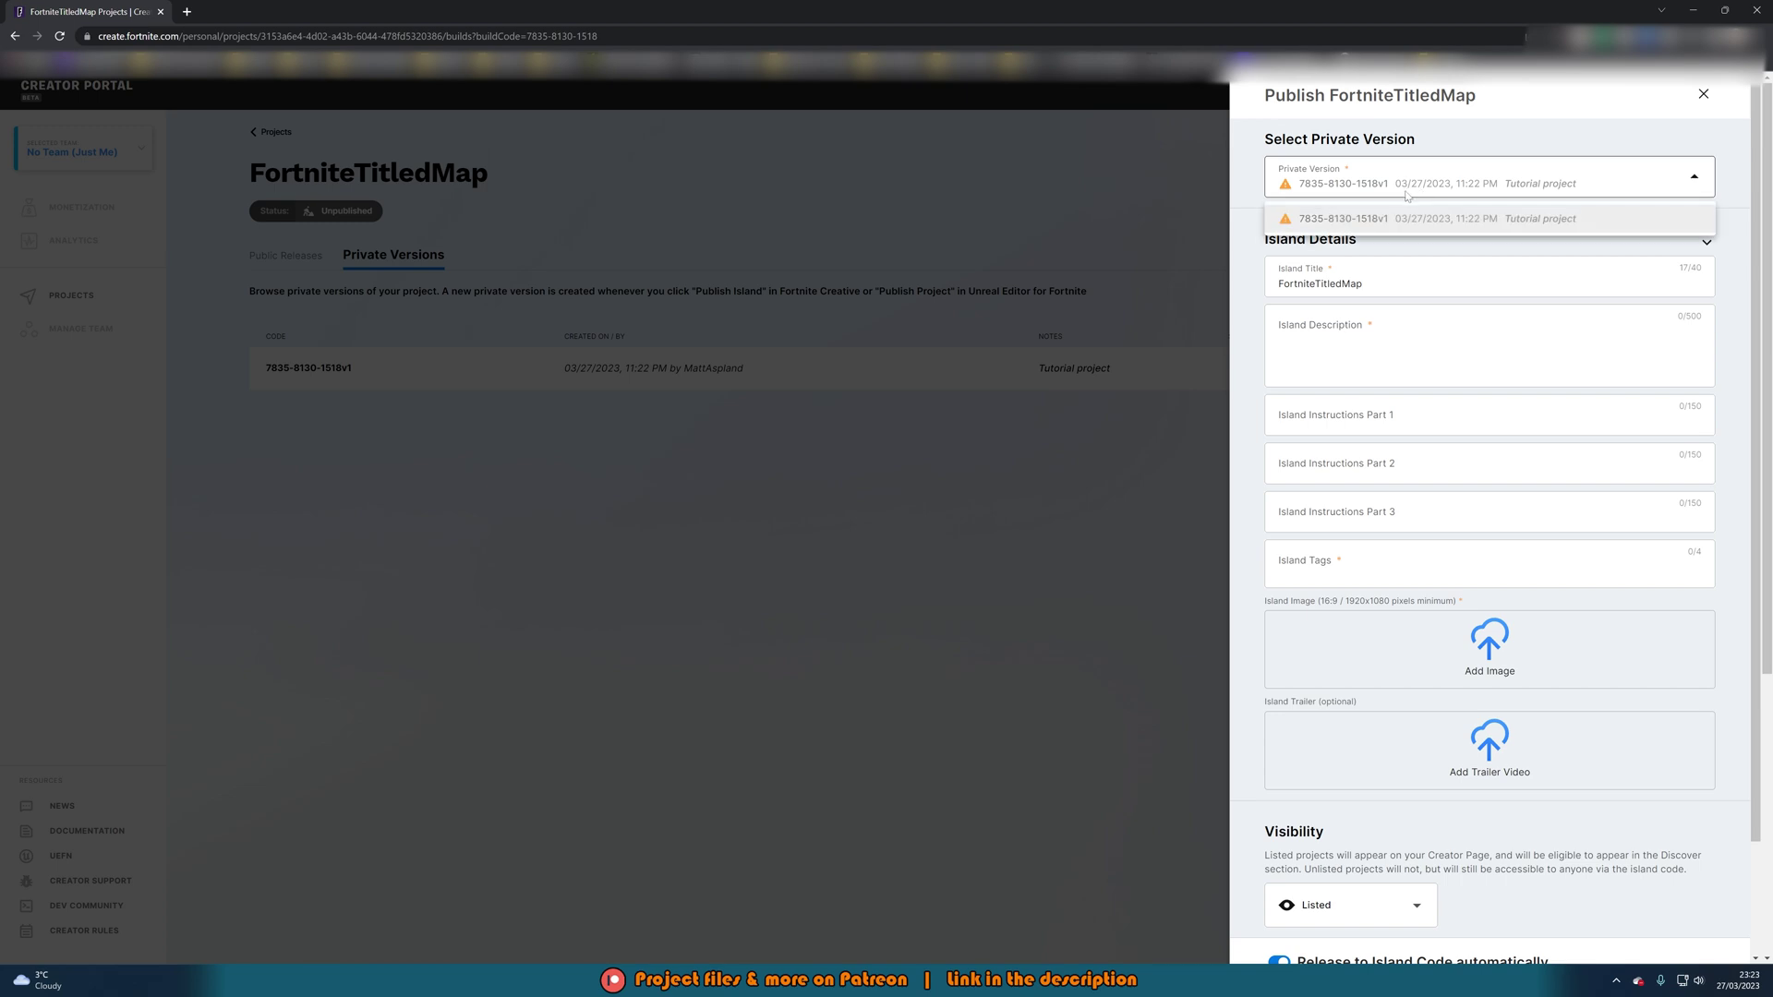
pyautogui.click(1520, 184)
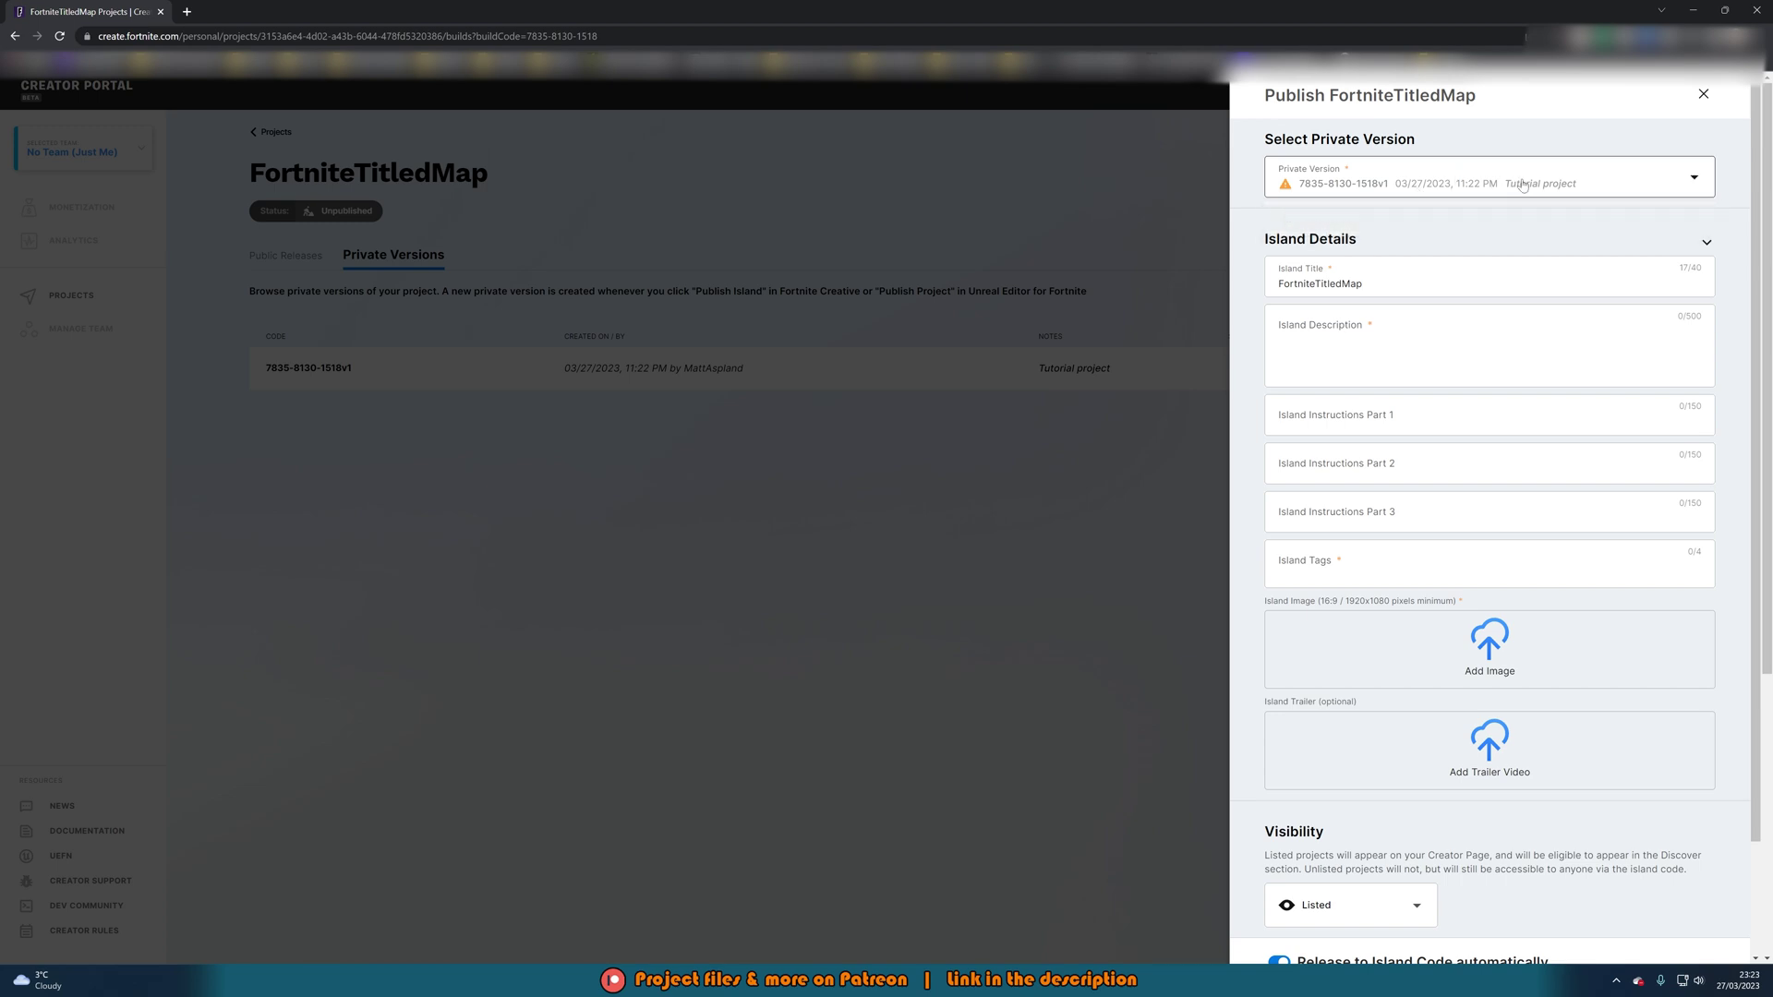
pyautogui.click(1376, 189)
pyautogui.click(1461, 153)
pyautogui.press('Tab')
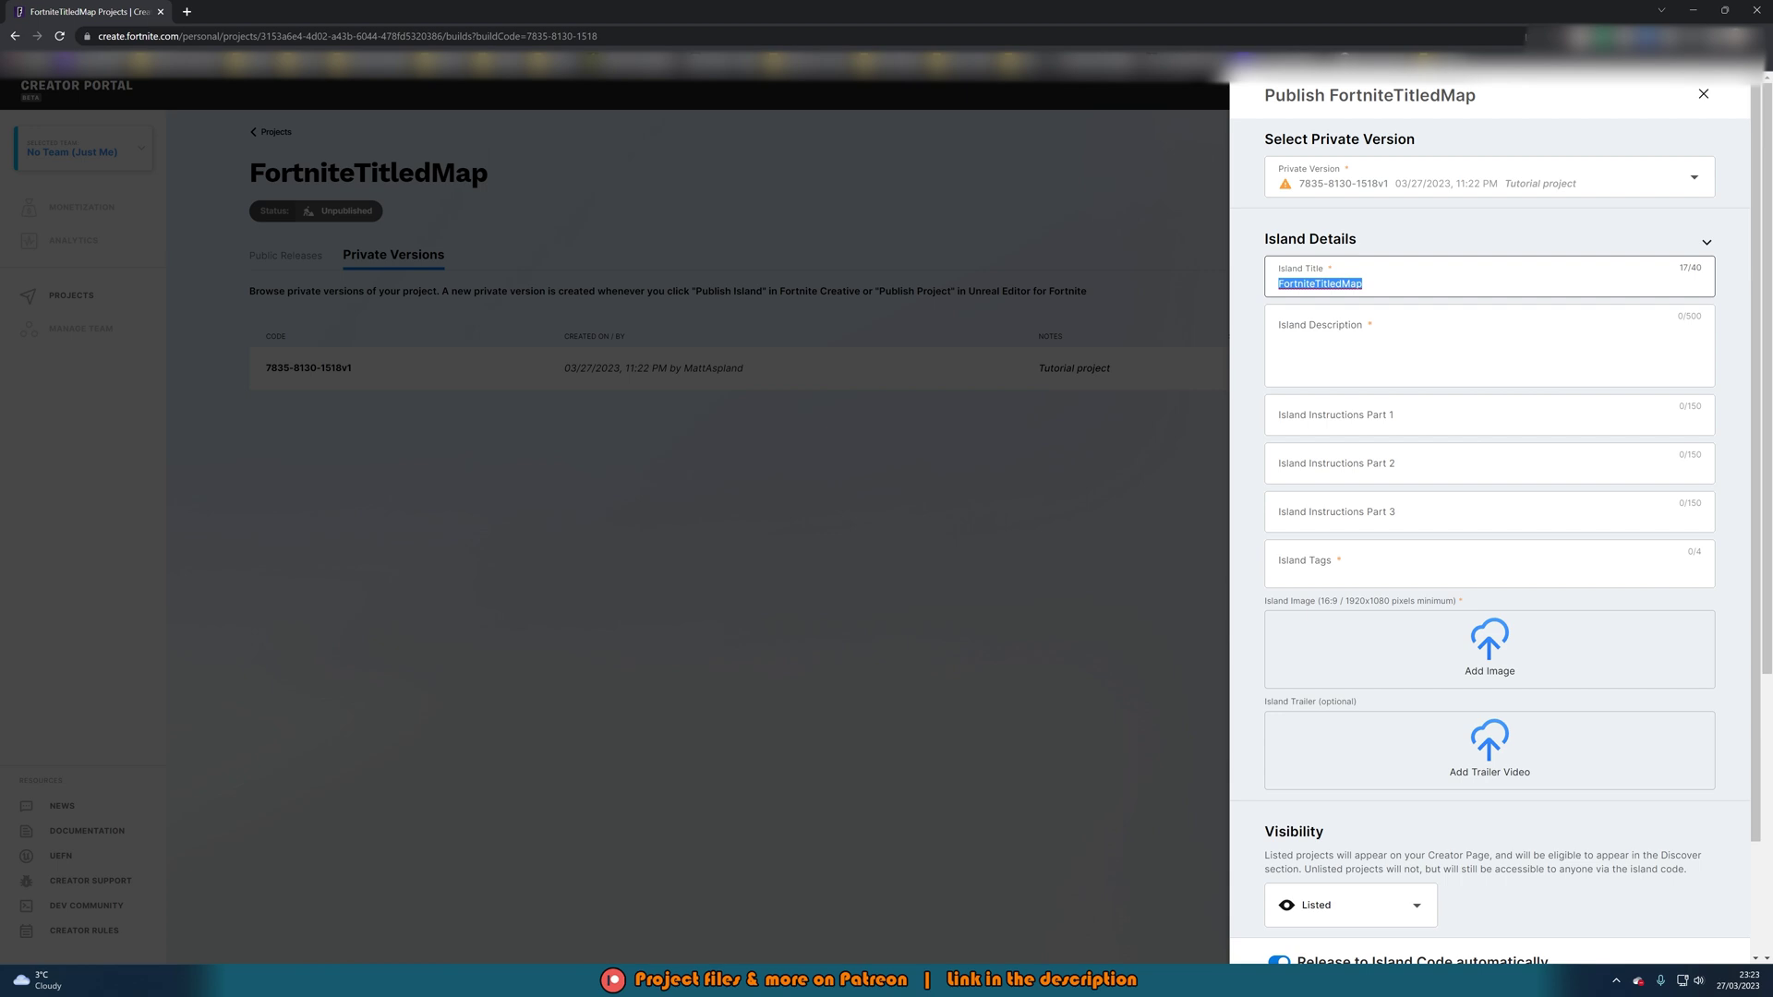
# Title the island 'Tutorial Island' and describe it as a basic island for a video tutorial
pyautogui.write('Tutorial Island')
pyautogui.press('Tab')
pyautogui.write('Thi')
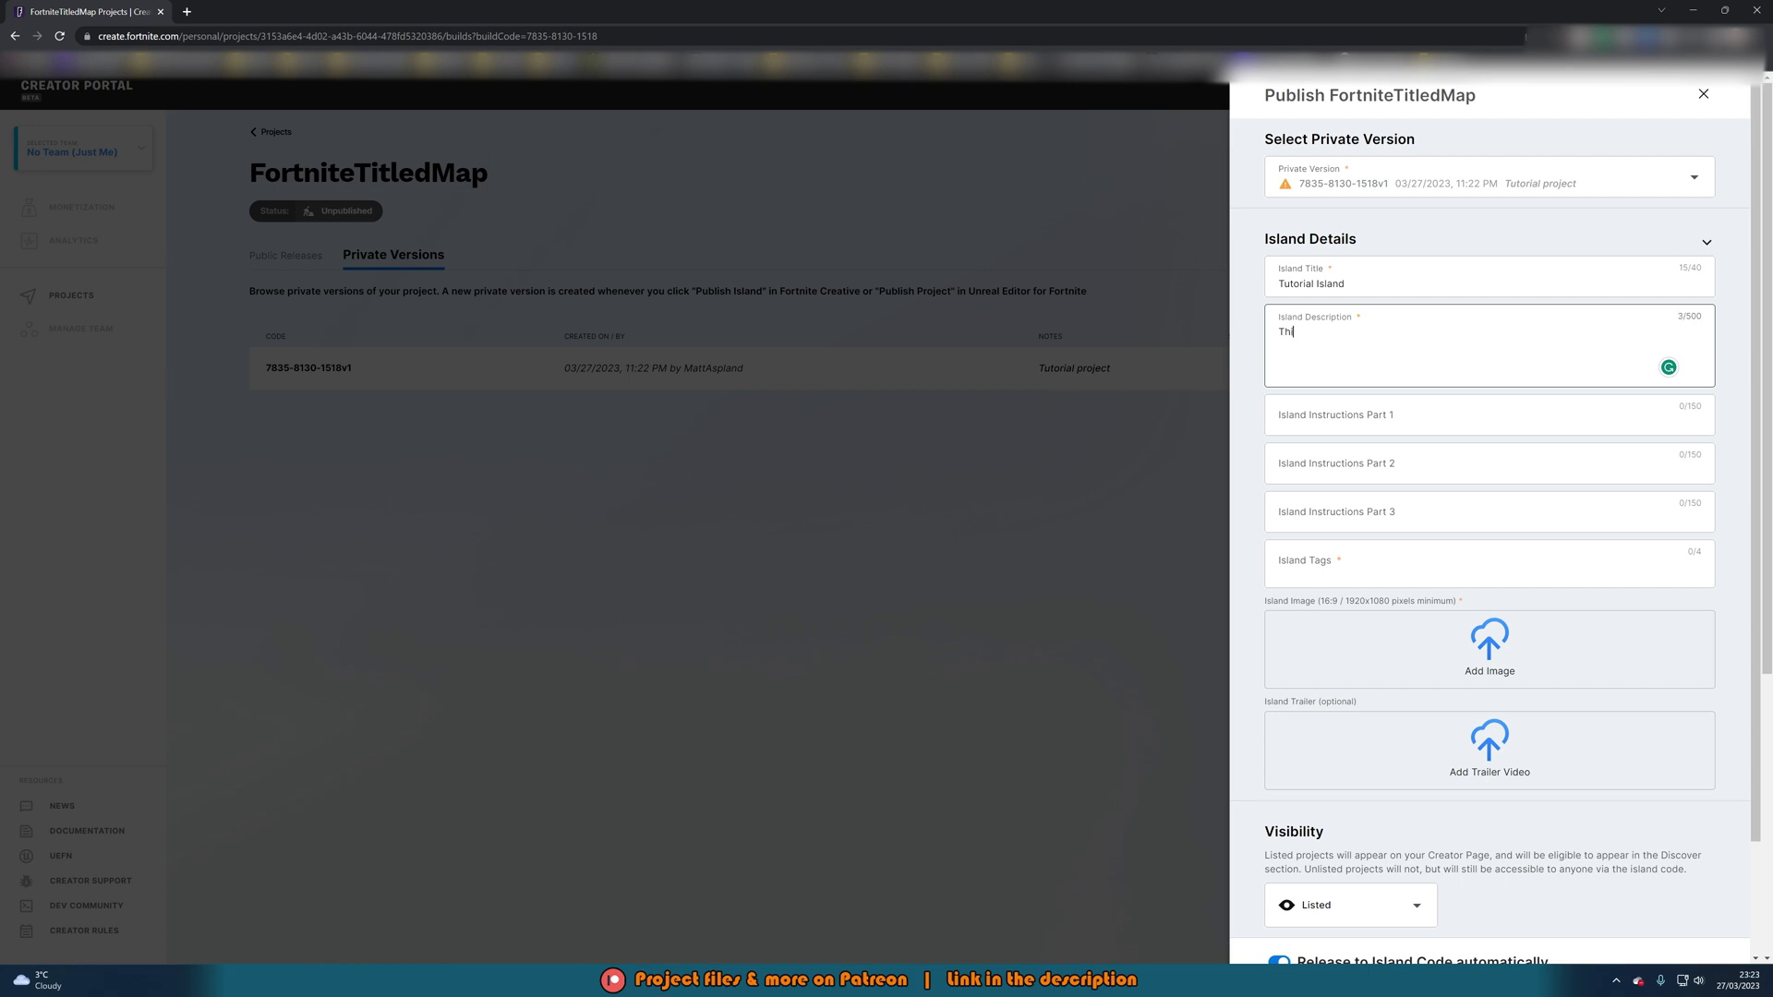
pyautogui.write('s is a very basic island, with not much changed, just for the pr')
pyautogui.press('BackSpace')
pyautogui.write('urpose of a vide')
pyautogui.write('o')
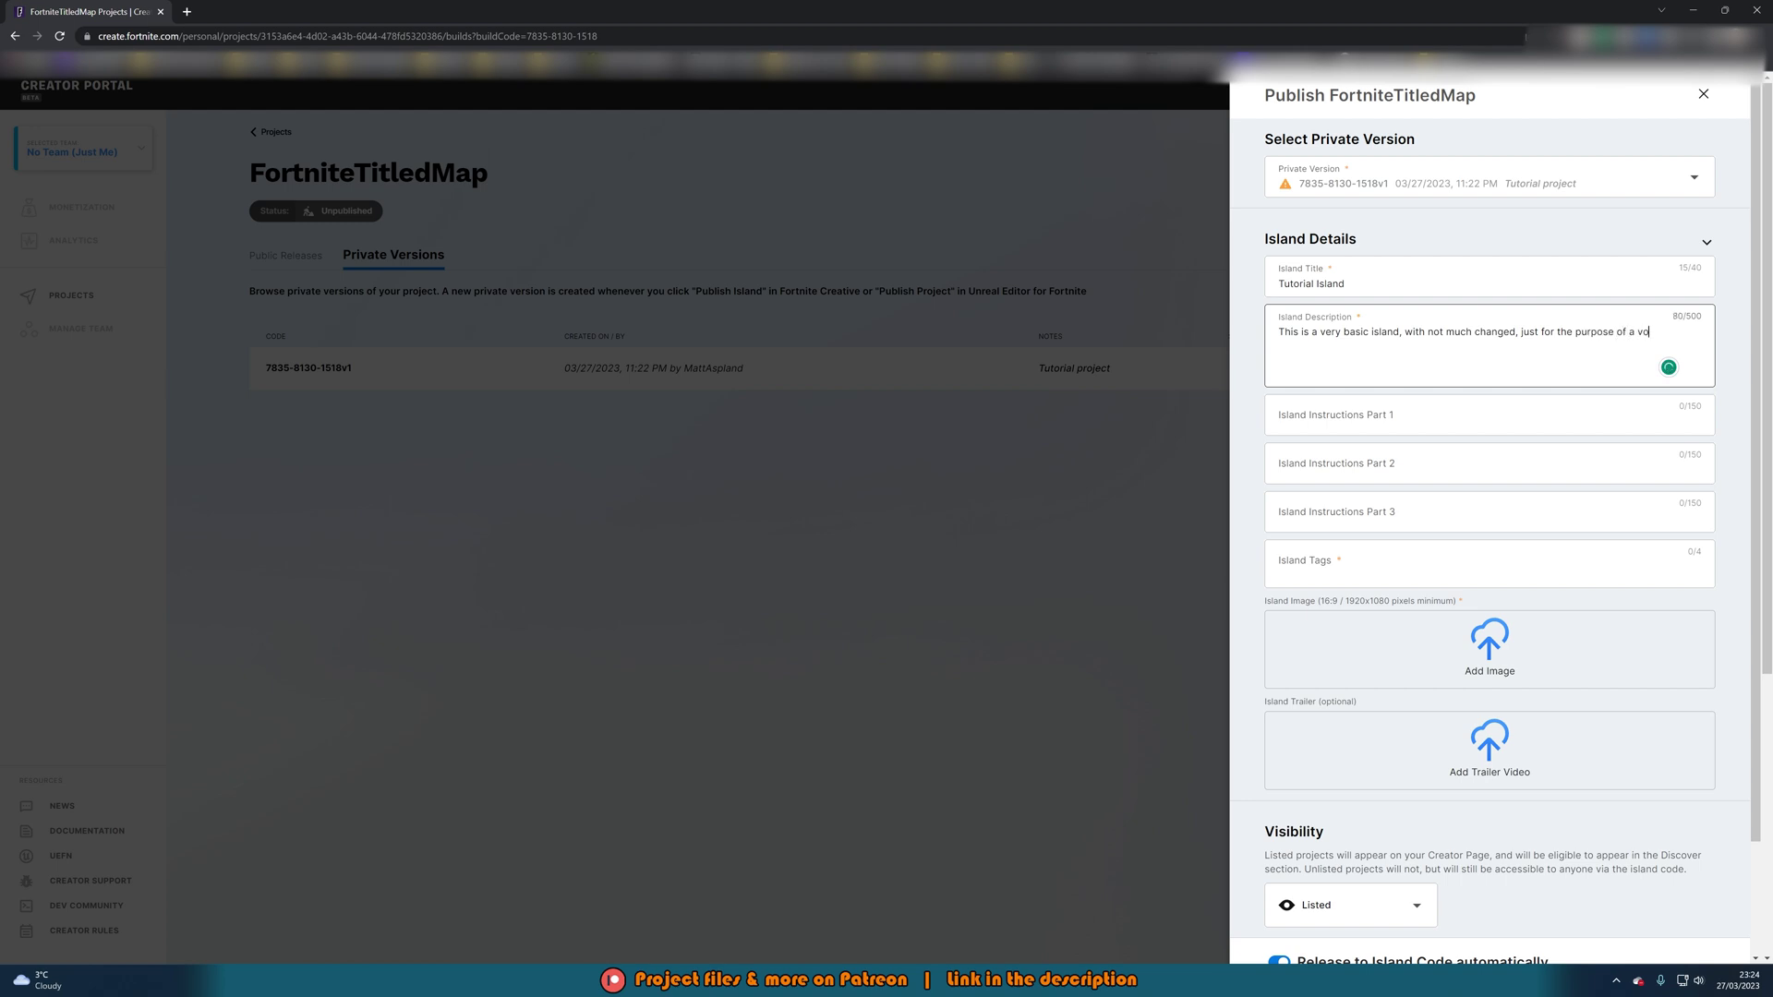
pyautogui.press('BackSpace')
pyautogui.write('ideo tutorial.')
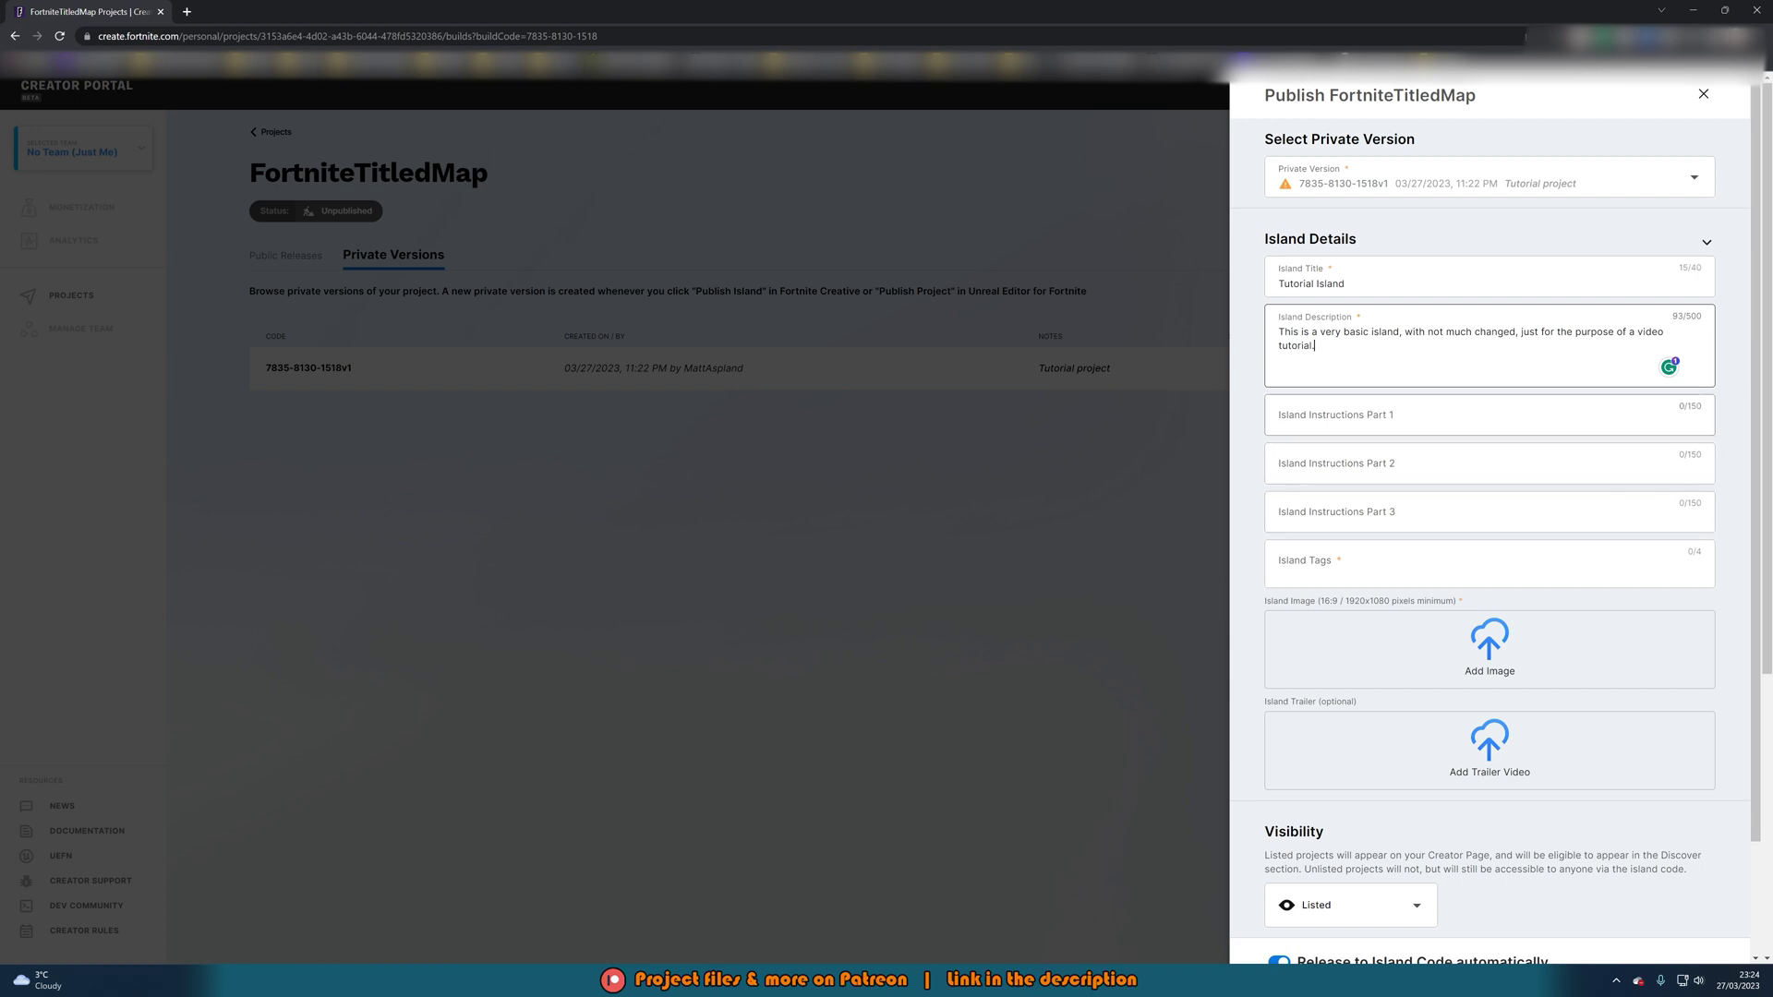
pyautogui.click(1386, 423)
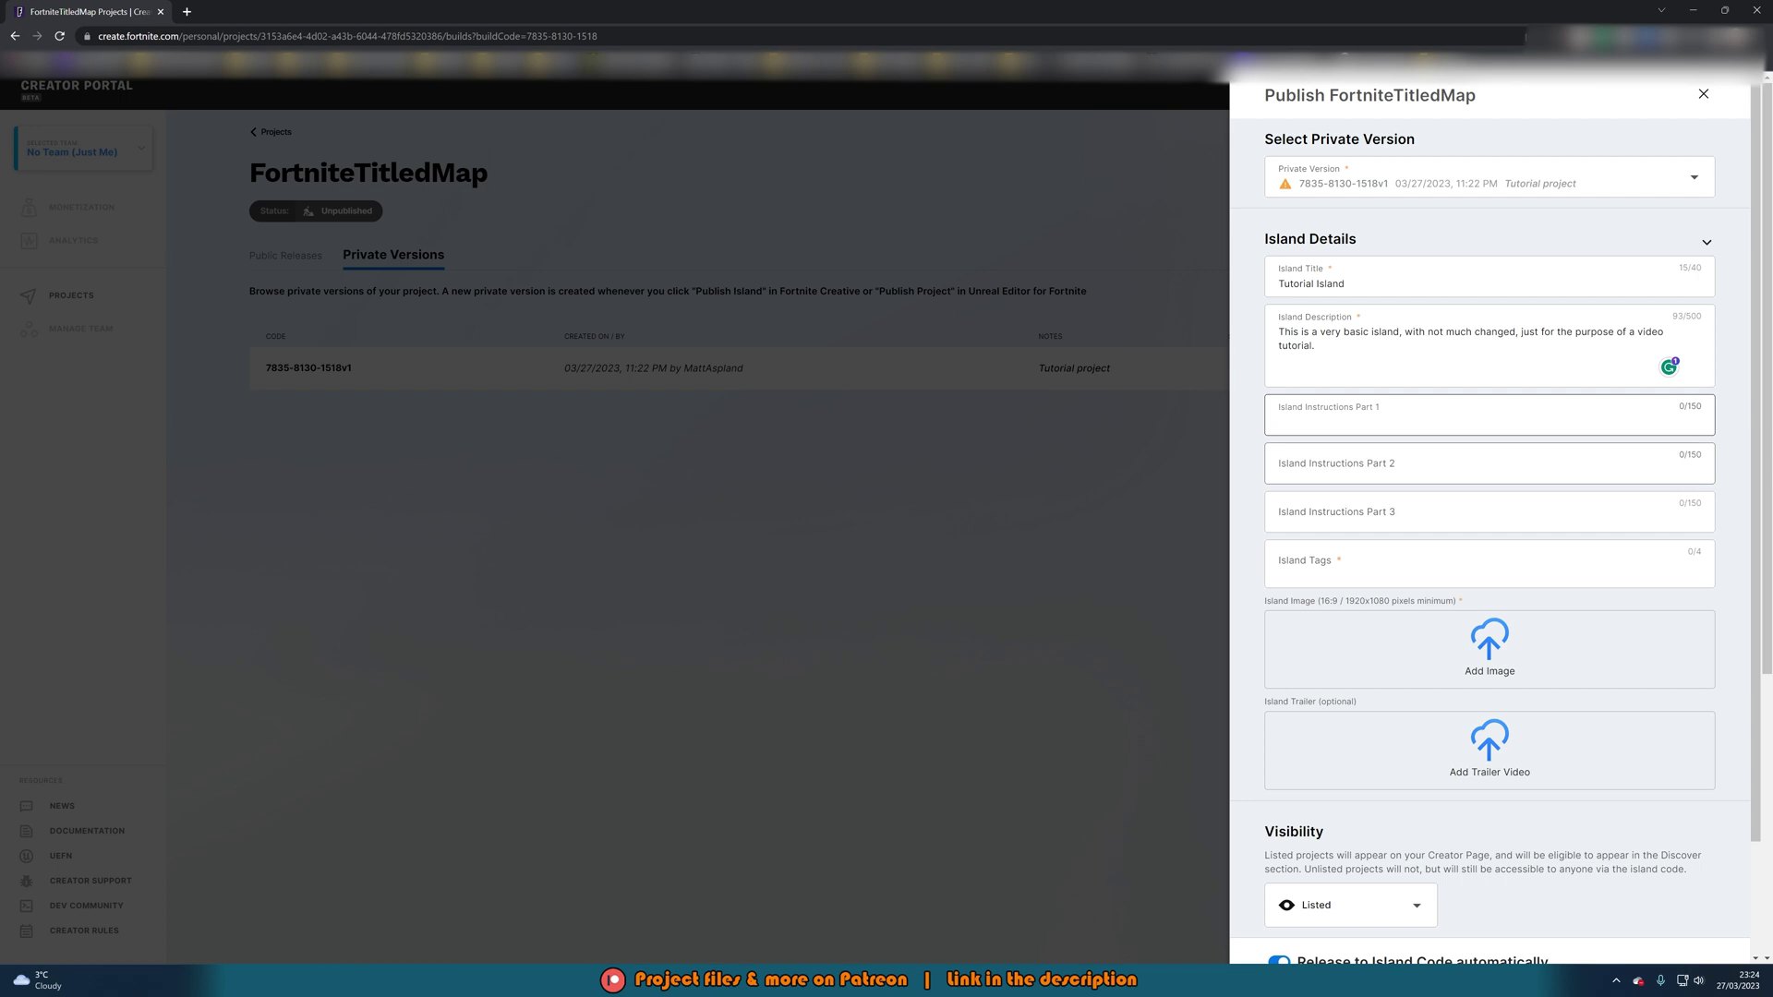
# Add the ACTION, 1V1 and BOARD GAME island tags
pyautogui.click(1373, 570)
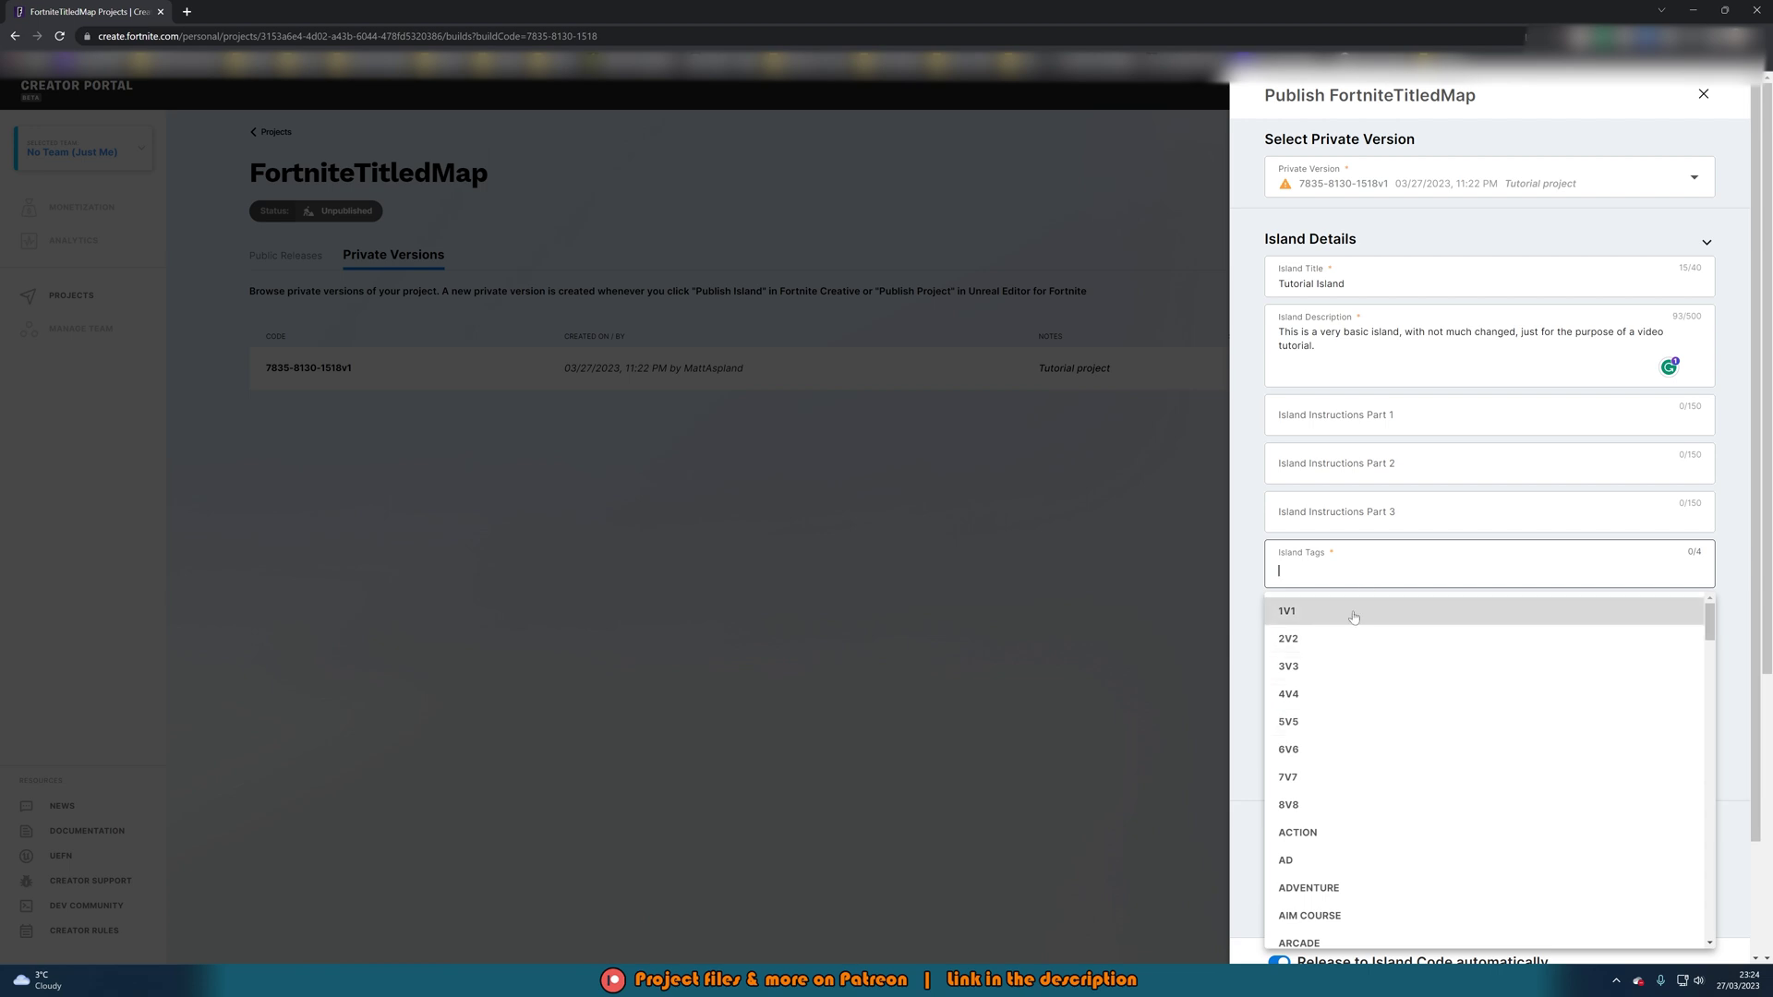
pyautogui.click(1334, 832)
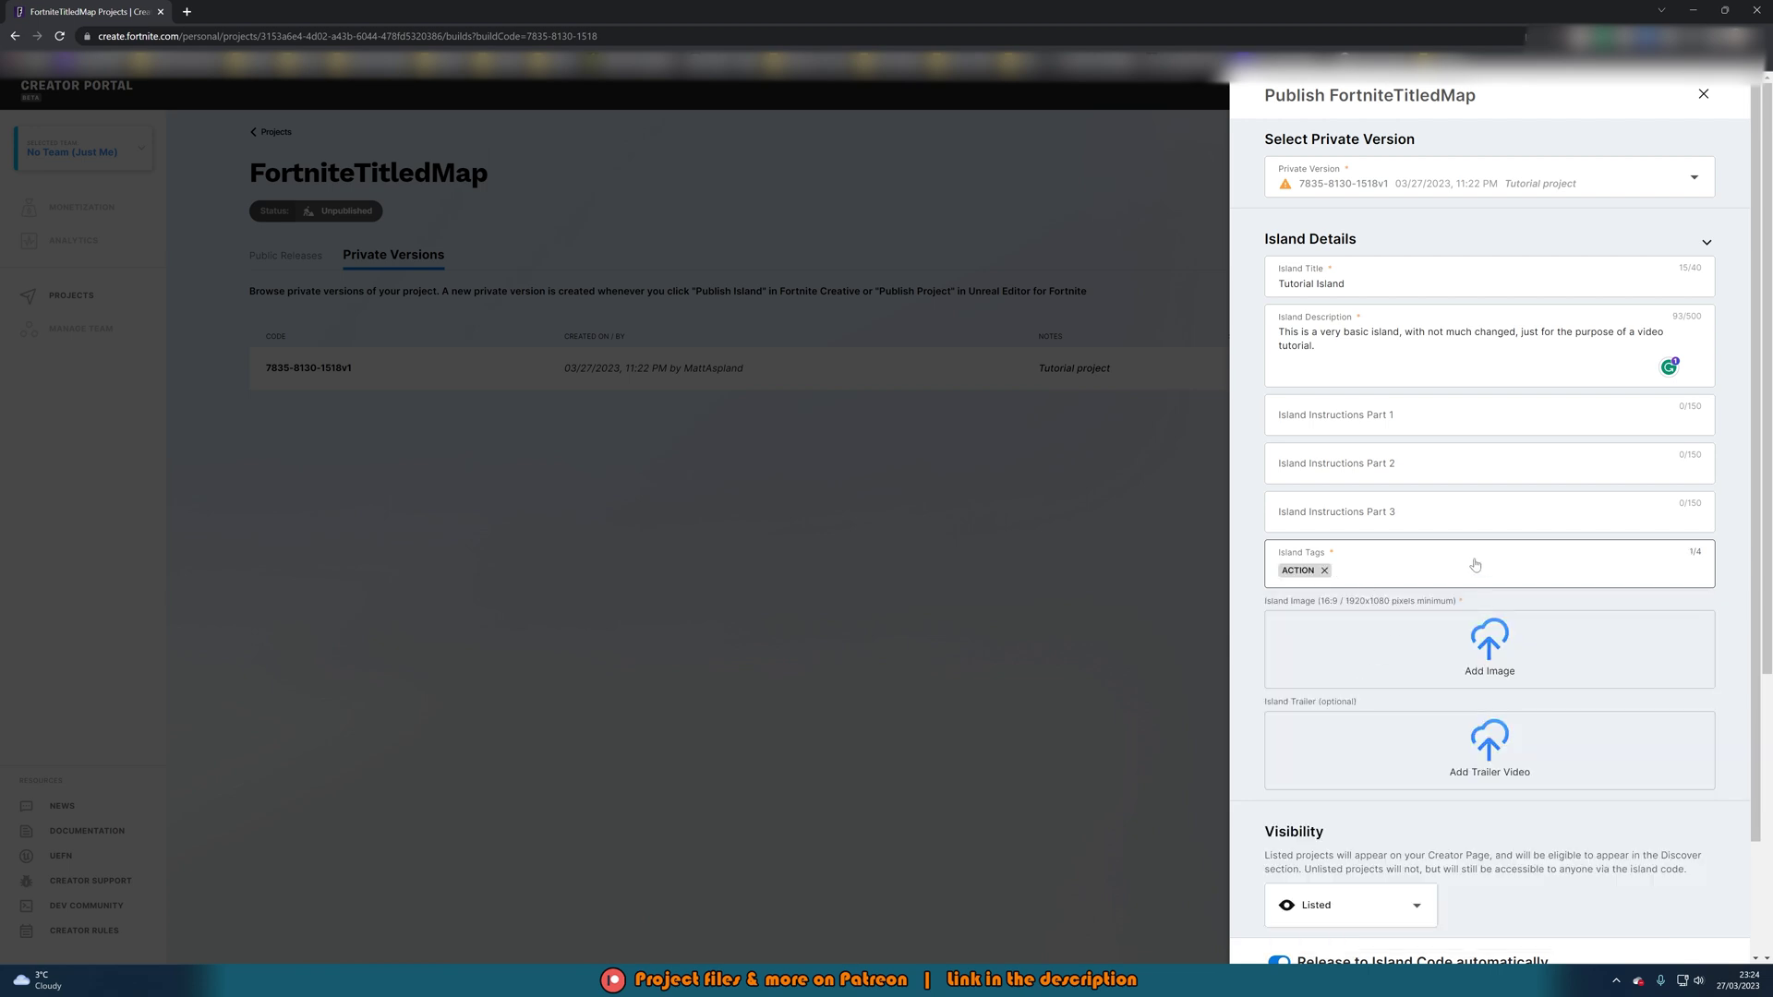
pyautogui.click(1436, 578)
pyautogui.click(1370, 613)
pyautogui.click(1408, 567)
pyautogui.scroll(-5, 1382, 843)
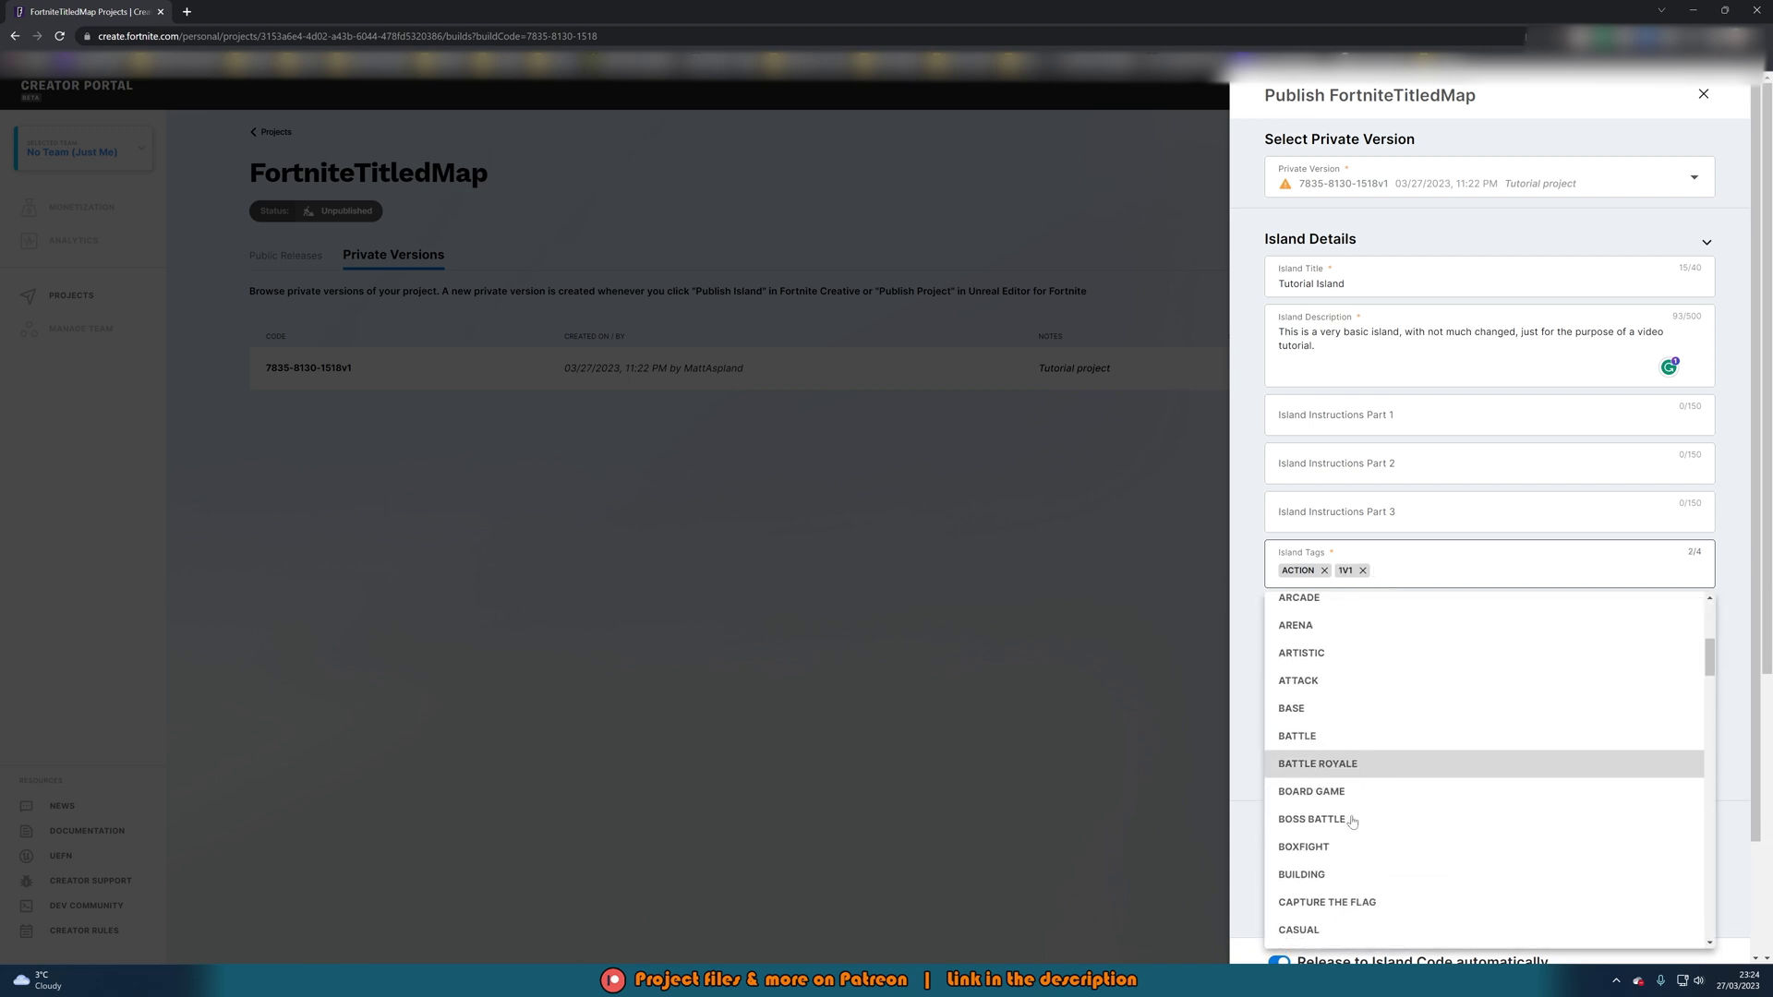
pyautogui.click(1364, 794)
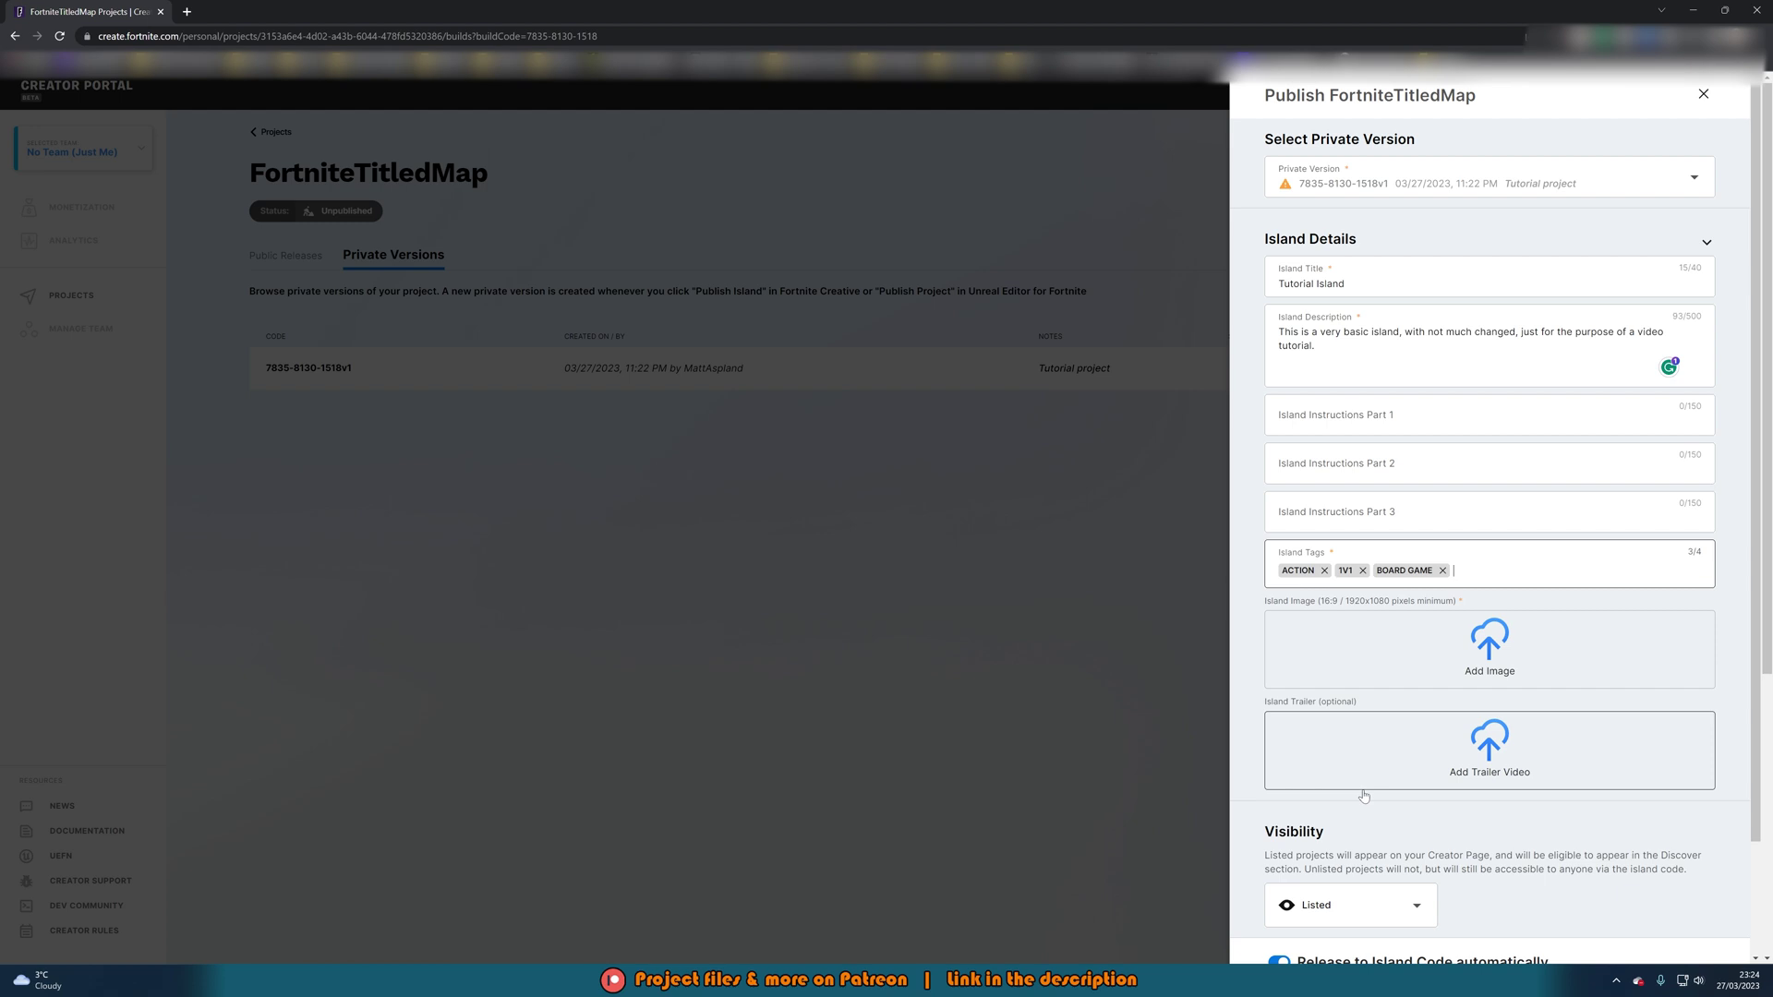
pyautogui.scroll(-2, 1364, 796)
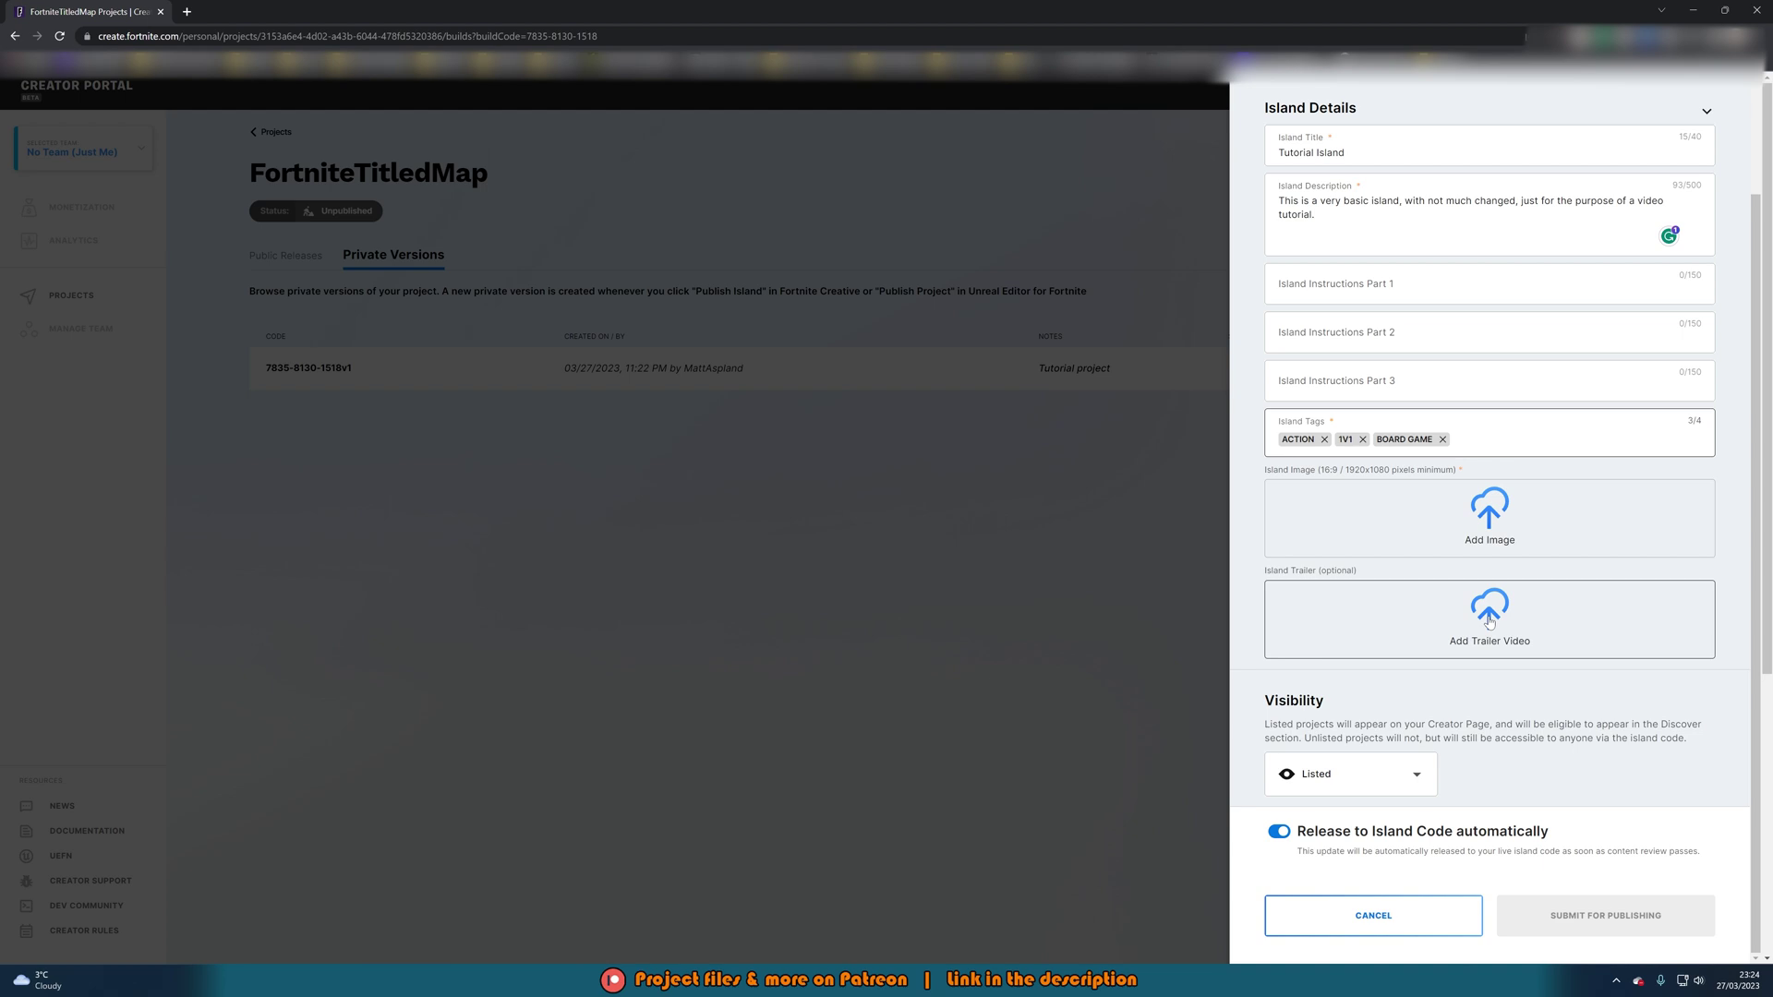
# Change the island's visibility from Listed to Unlisted
pyautogui.scroll(-2, 1385, 646)
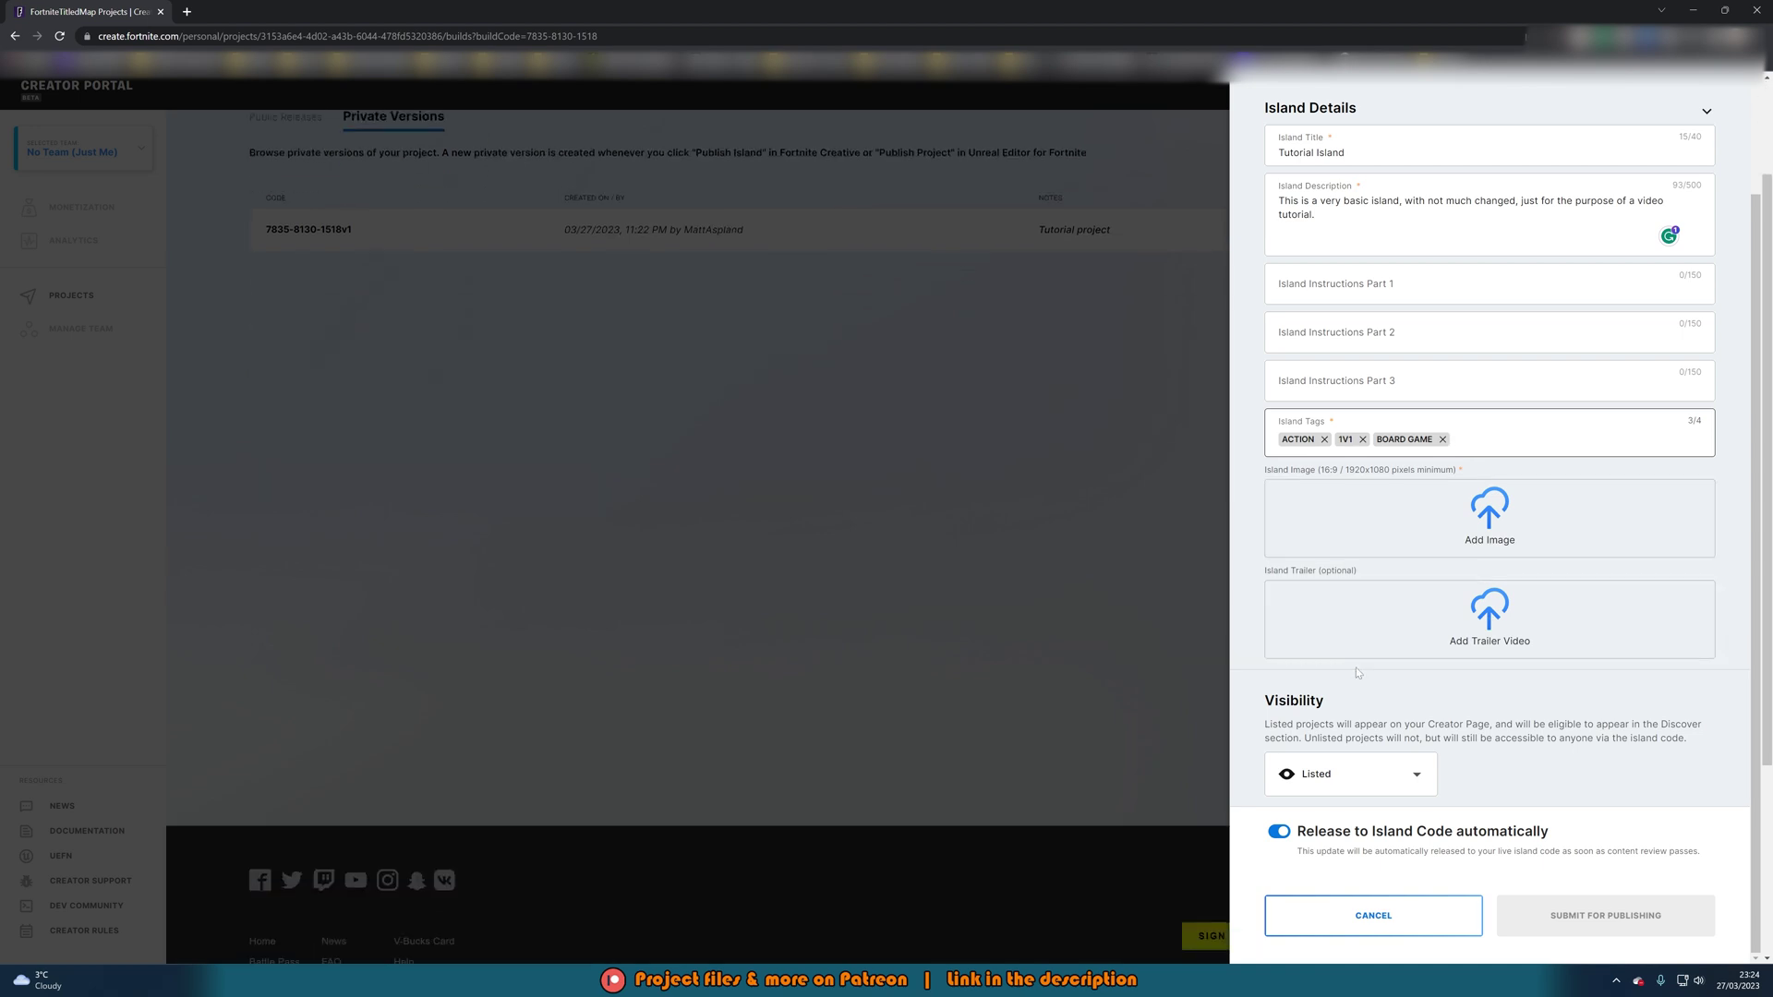
pyautogui.scroll(1, 1361, 674)
pyautogui.scroll(-1, 1361, 750)
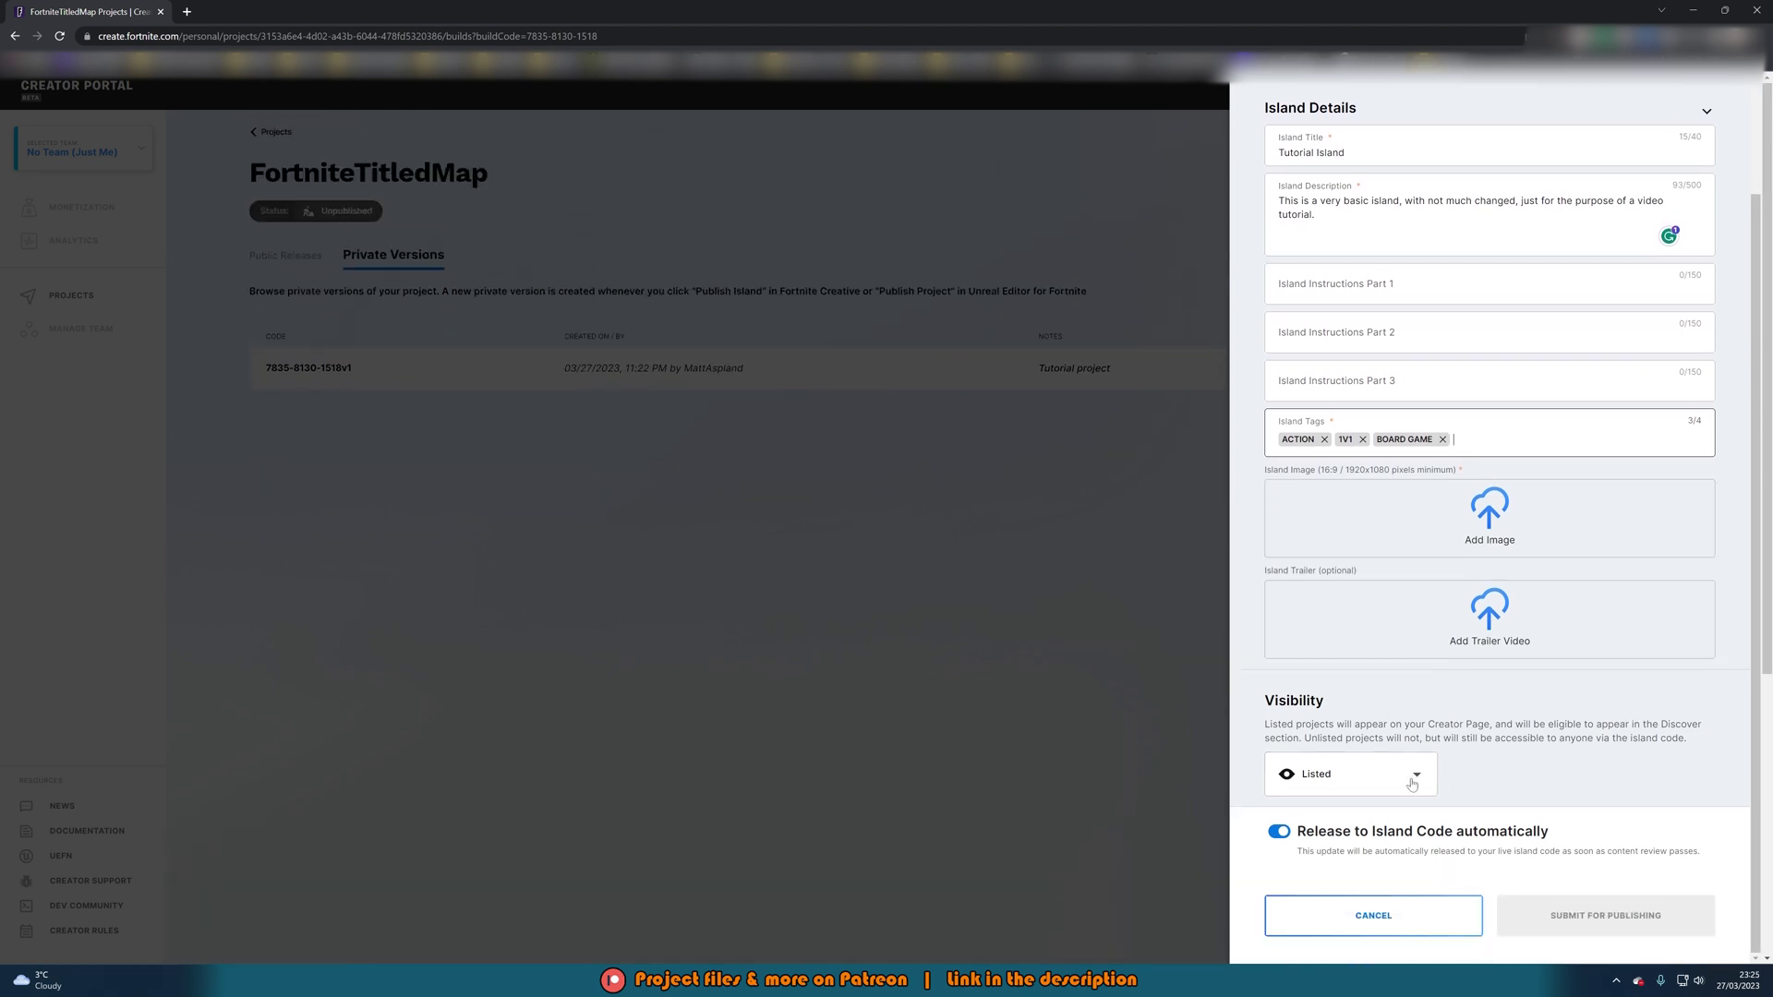
pyautogui.click(1388, 780)
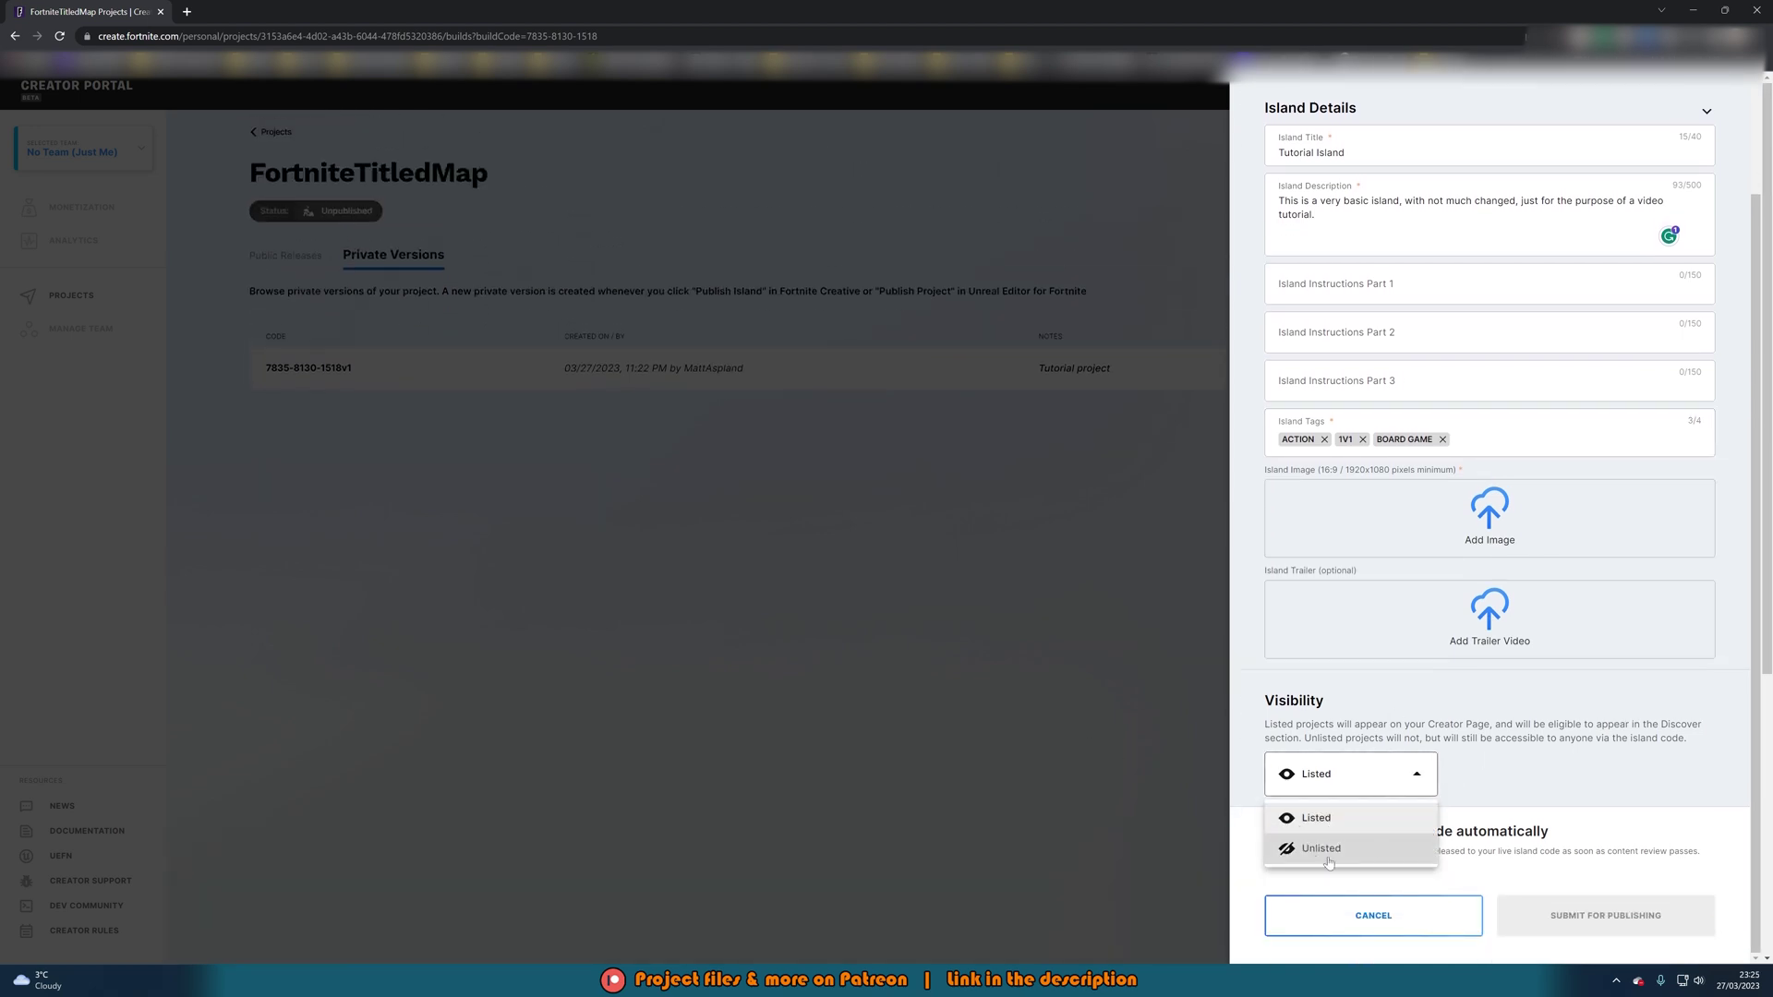
pyautogui.click(1404, 771)
pyautogui.scroll(1, 1413, 804)
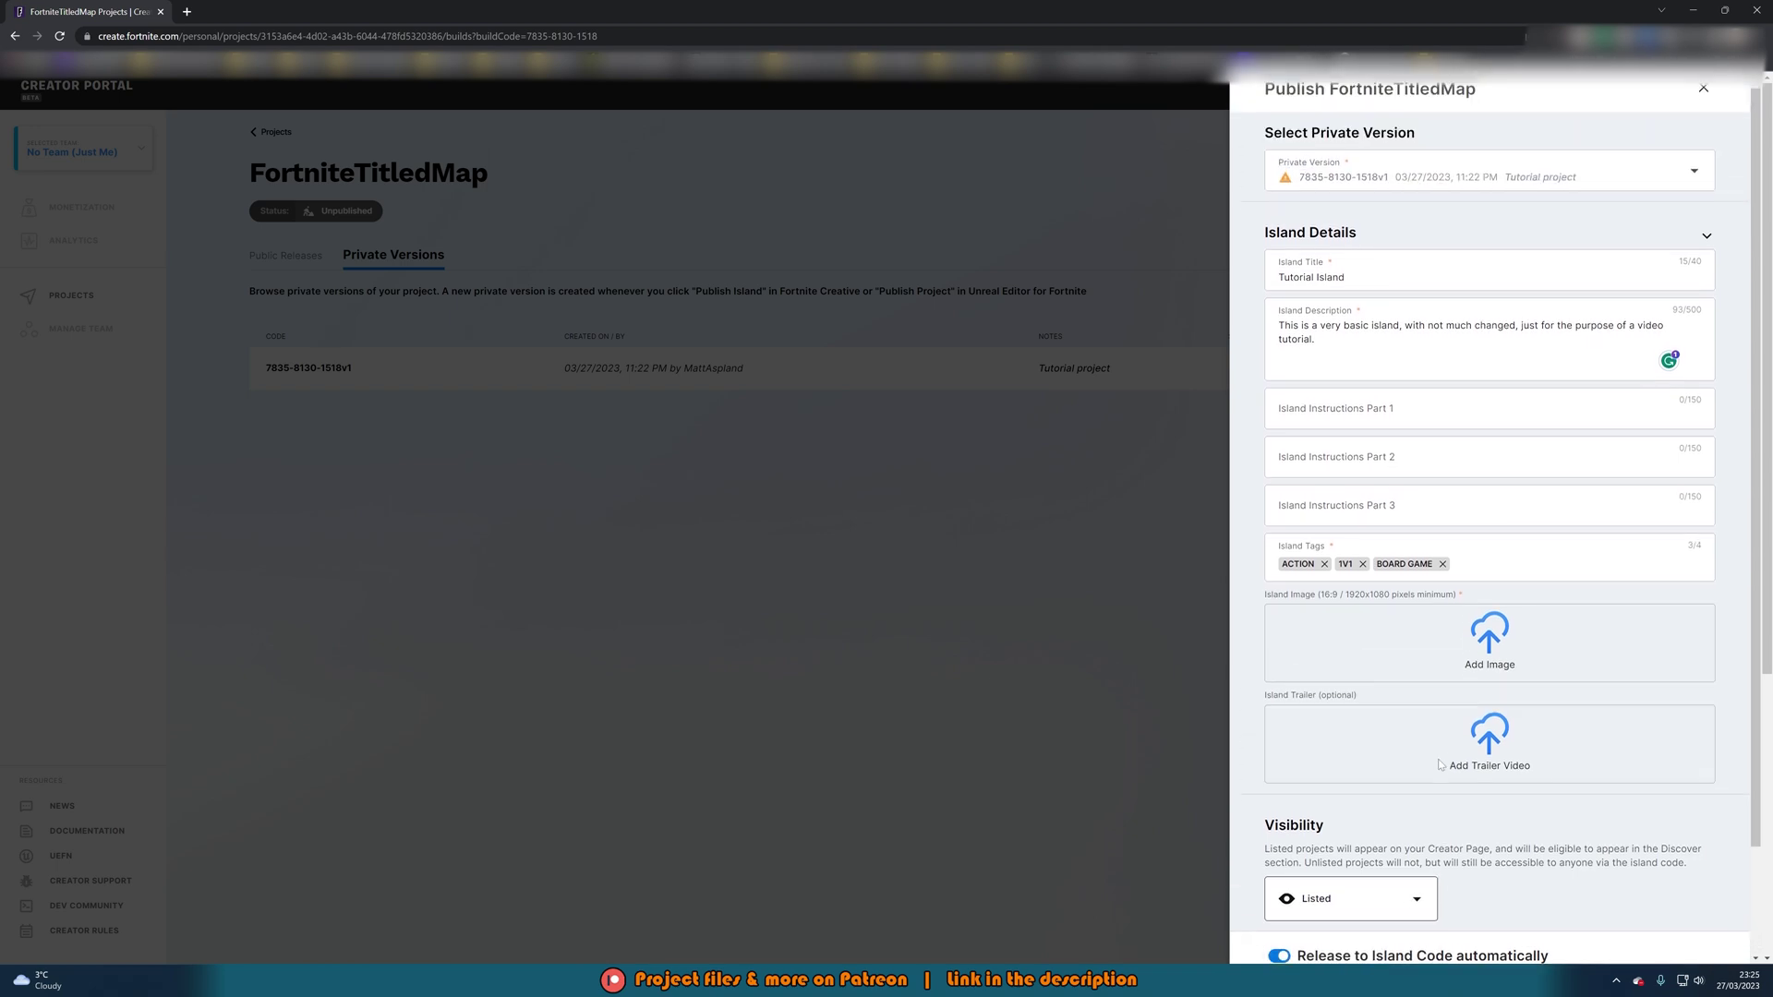
pyautogui.scroll(-1, 1422, 831)
pyautogui.click(1414, 787)
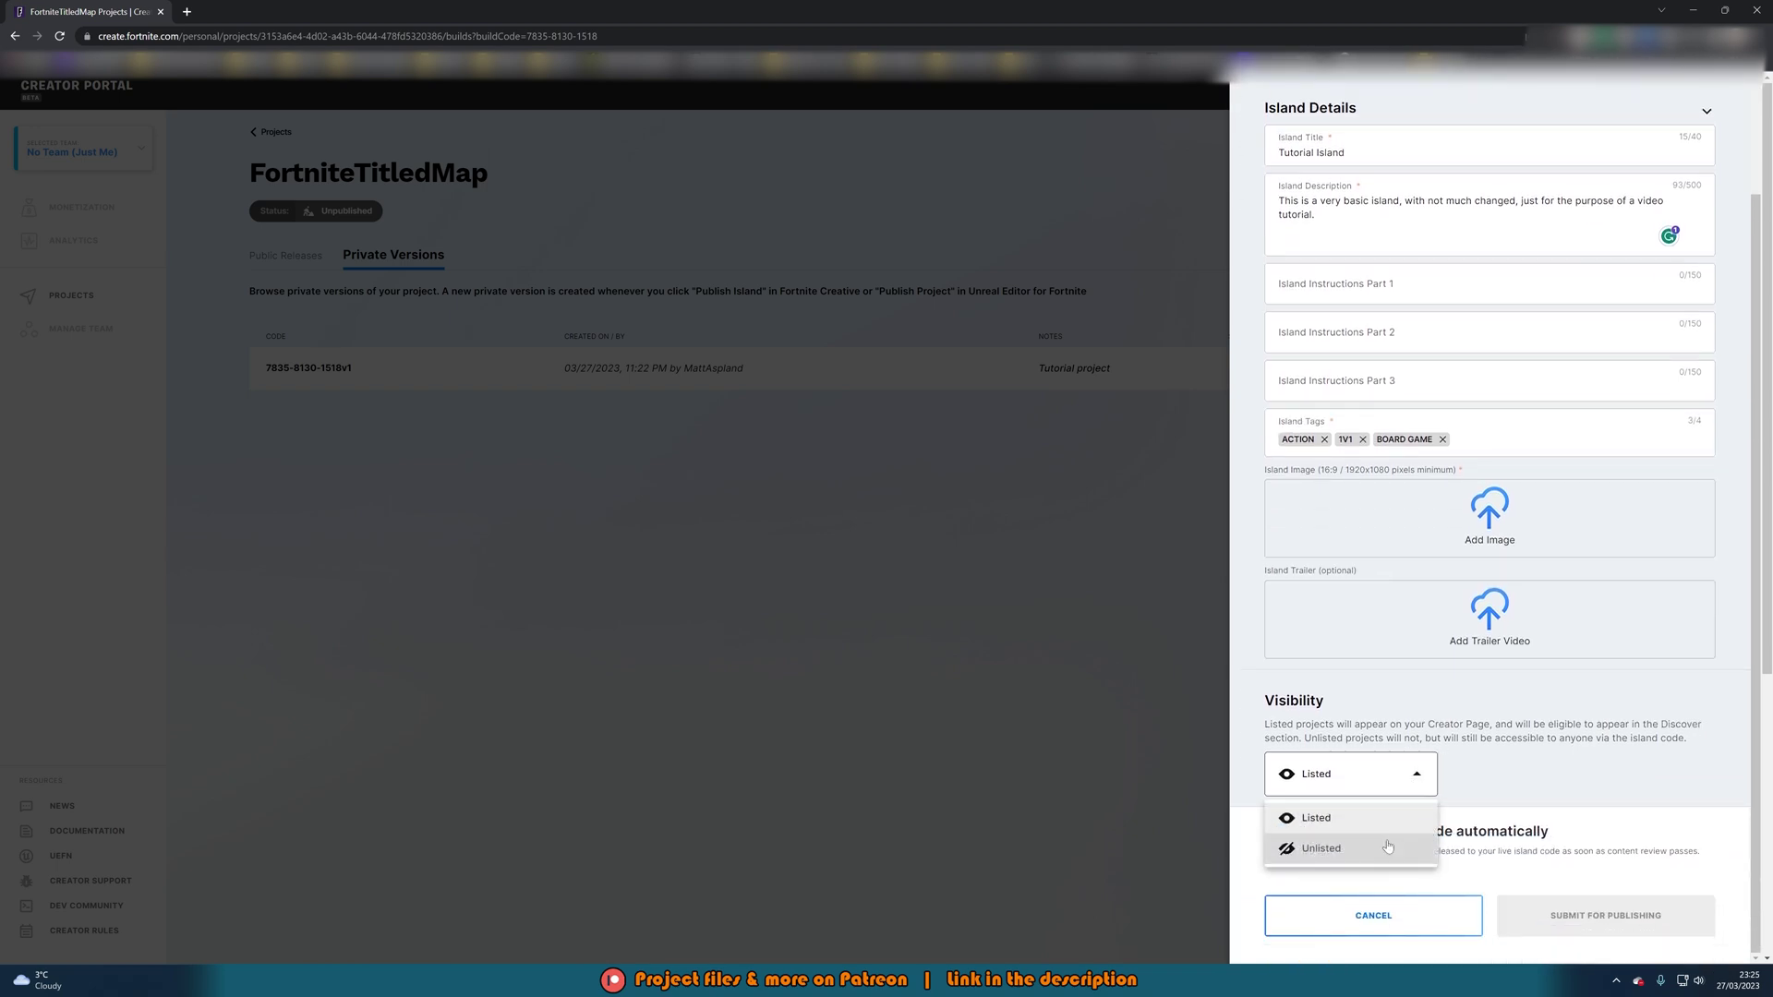
pyautogui.click(1387, 846)
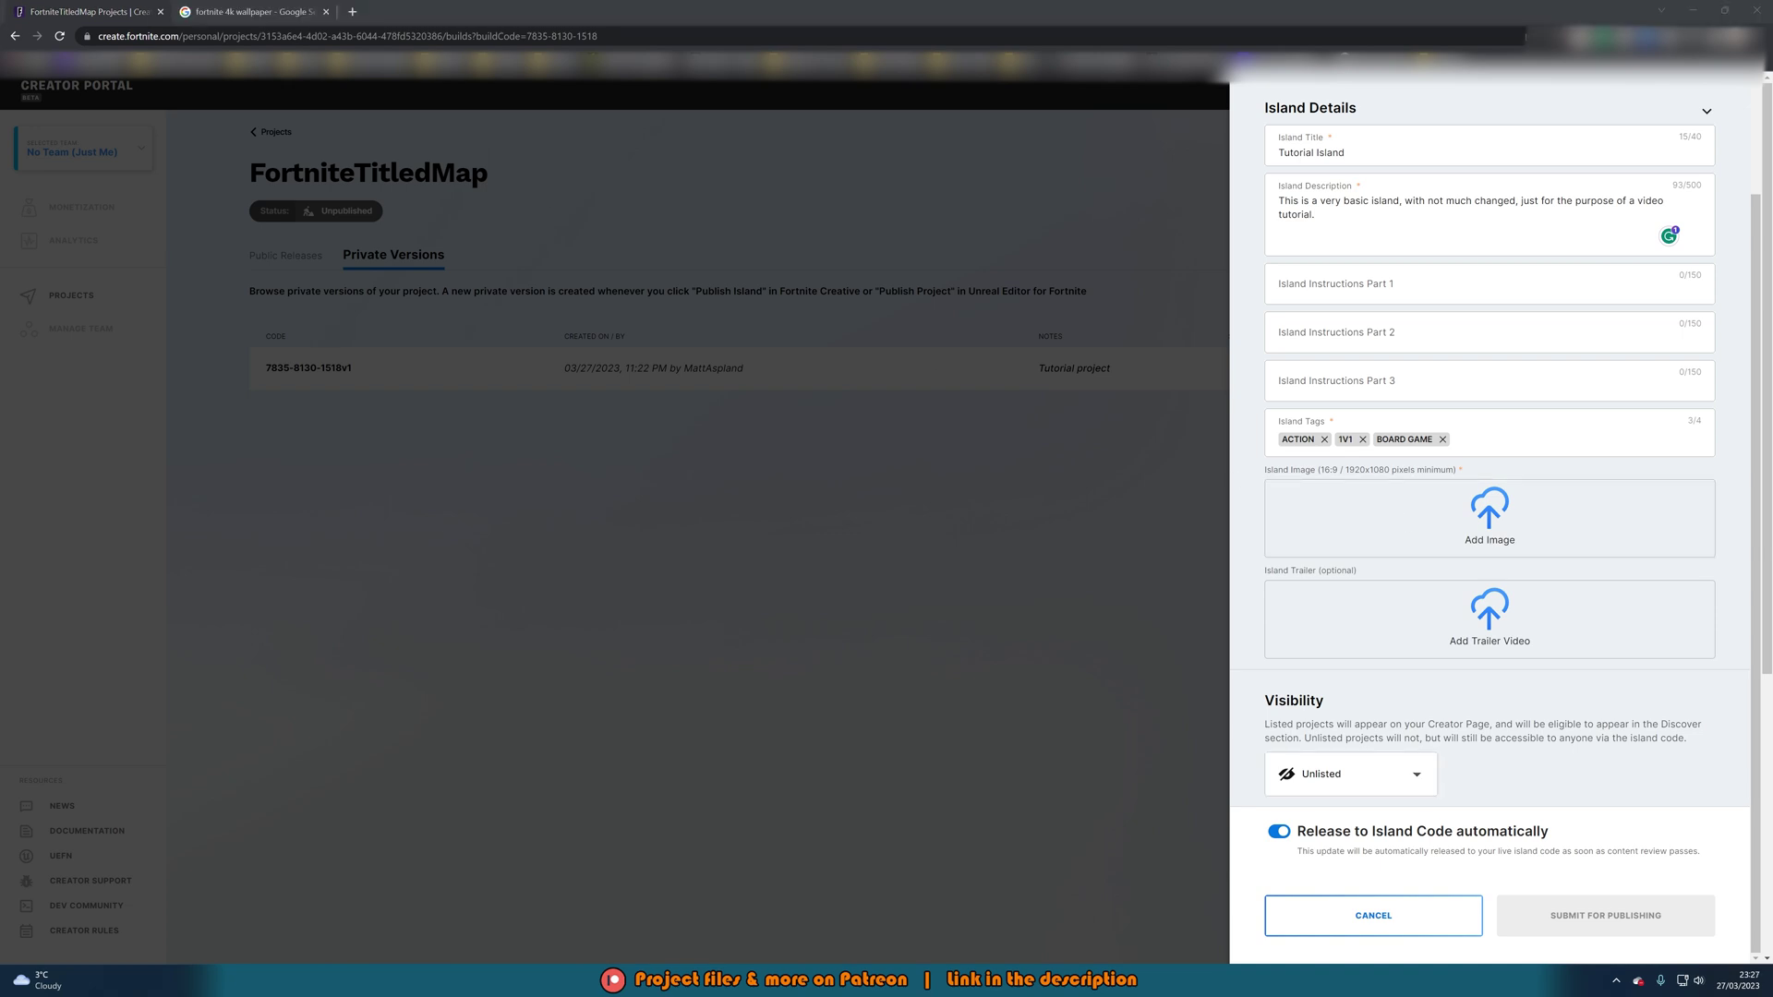
# Drop Fortnite Image.jpg onto the Add Image box as the island image
pyautogui.moveTo(923, 831); pyautogui.dragTo(1483, 518)
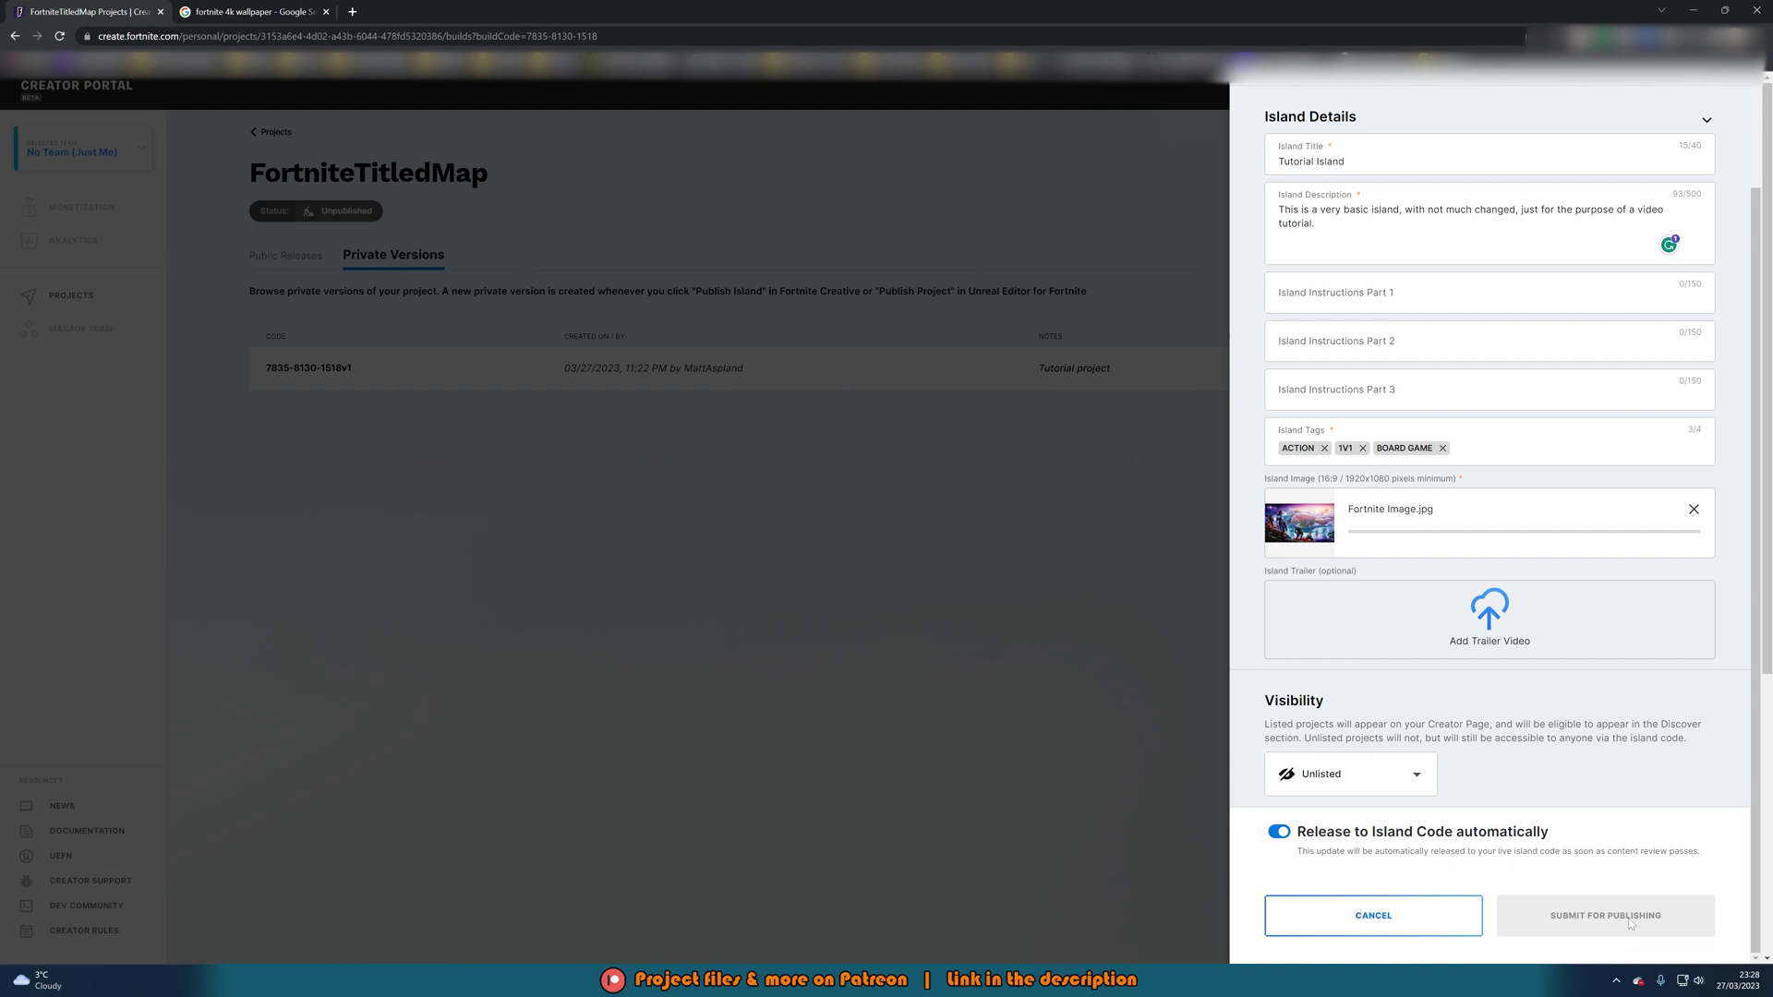
pyautogui.scroll(3, 1522, 756)
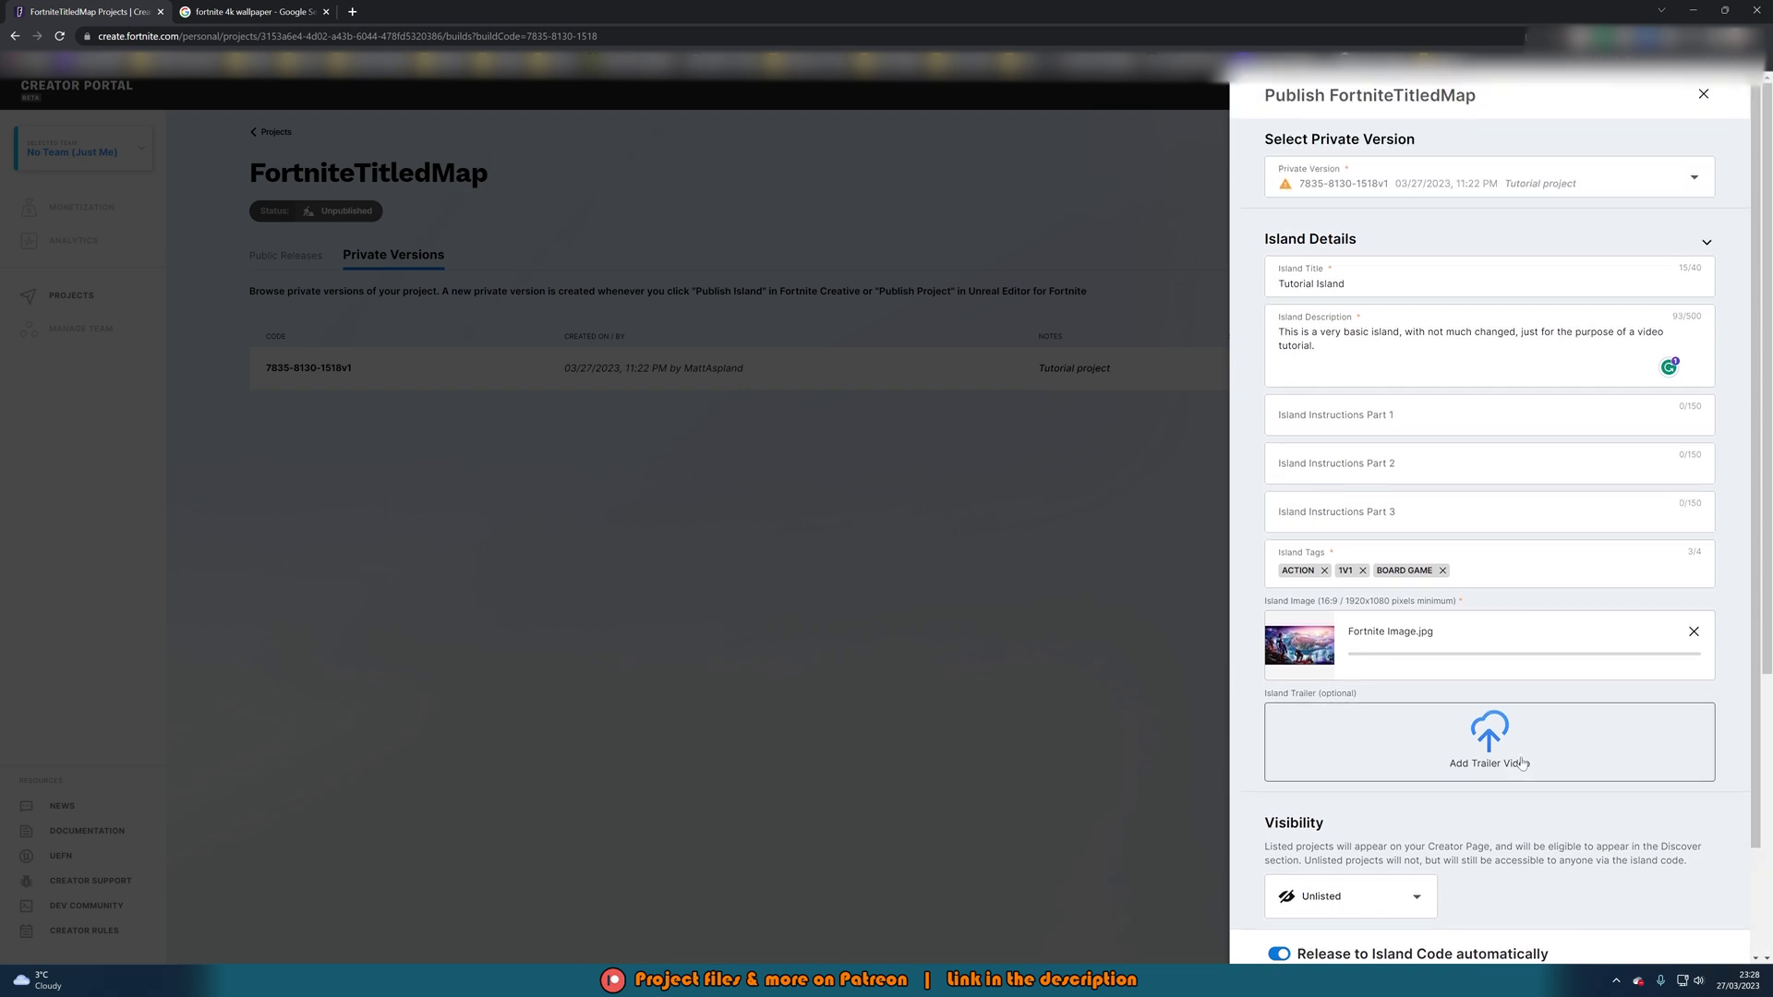
pyautogui.moveTo(1287, 187)
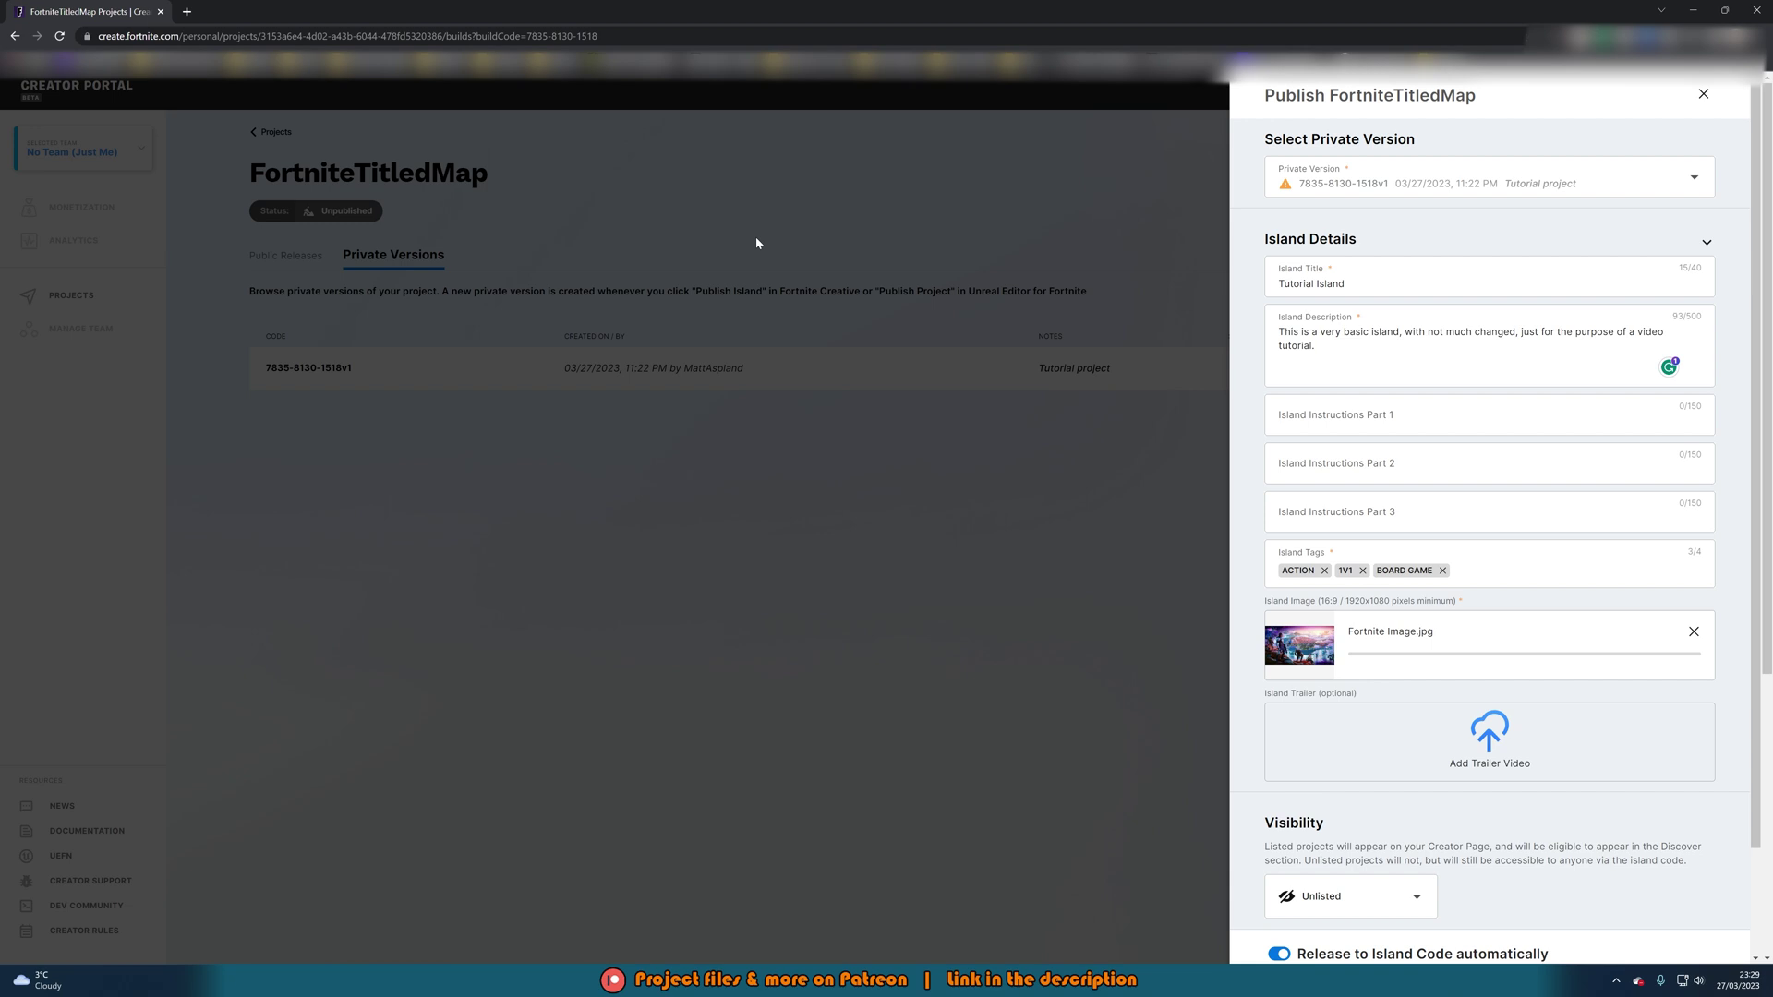
# Scroll the Publishing Projects guide to its Submit for Publishing and Auto Activate steps
pyautogui.scroll(-3, 1372, 233)
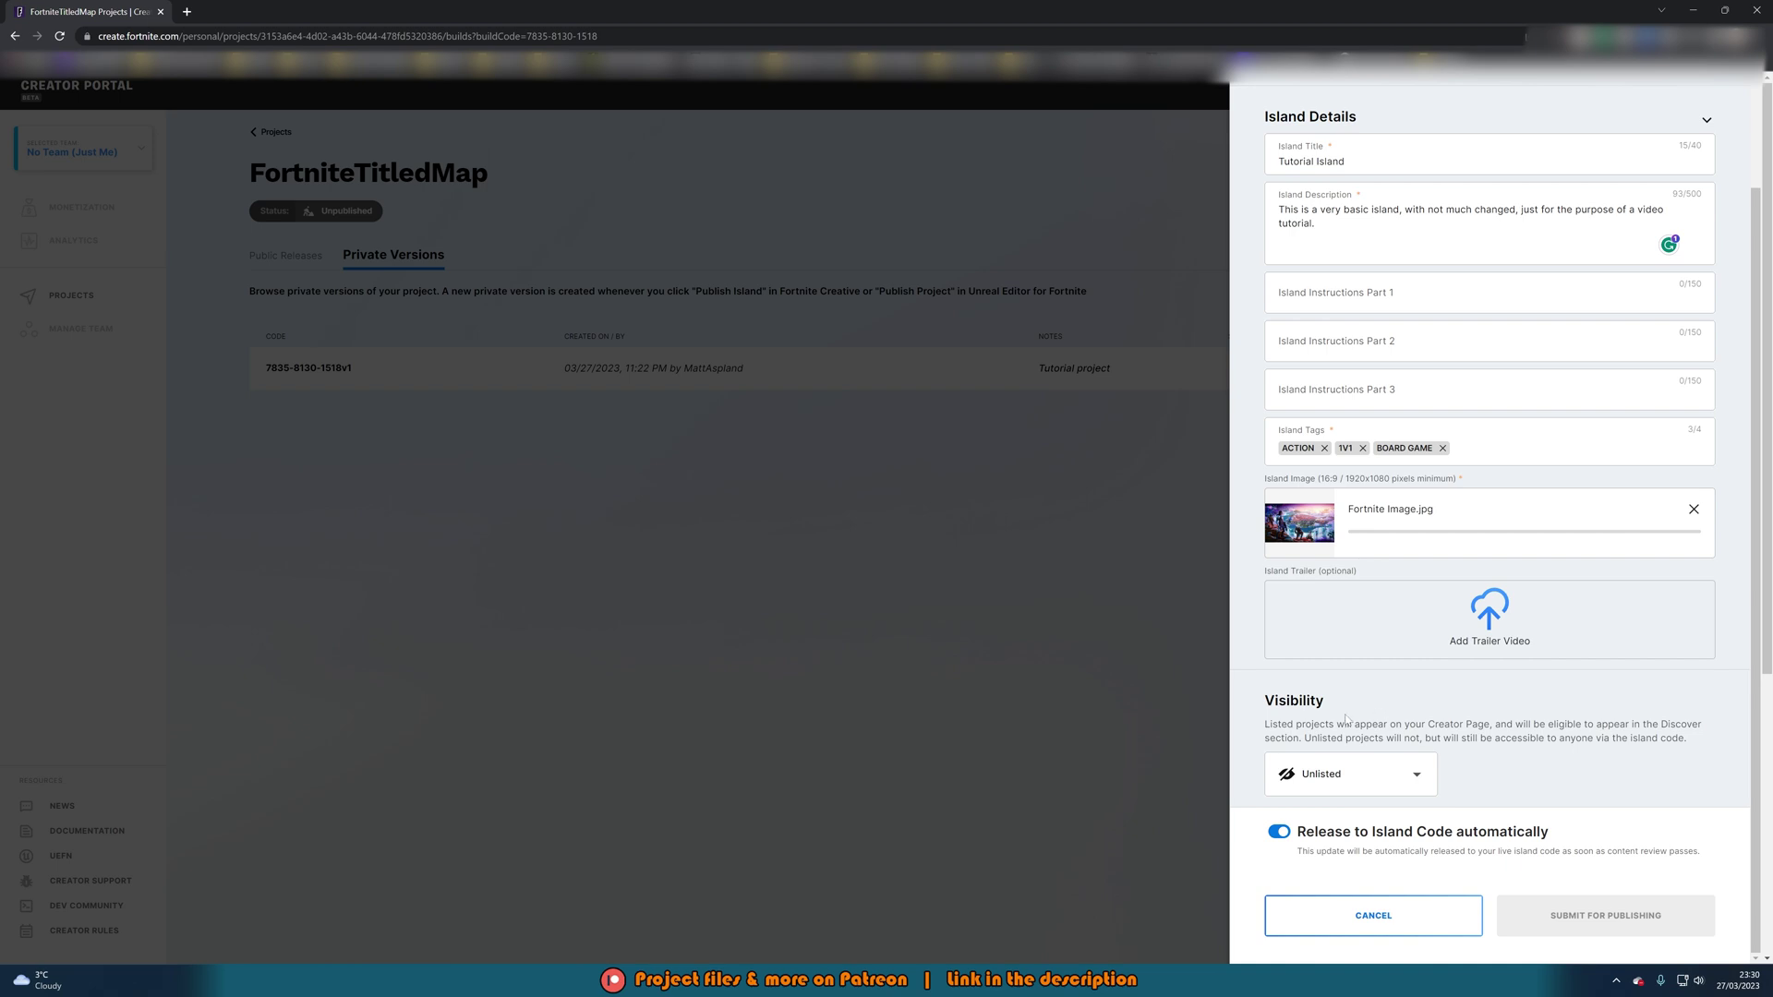
pyautogui.scroll(2, 1455, 208)
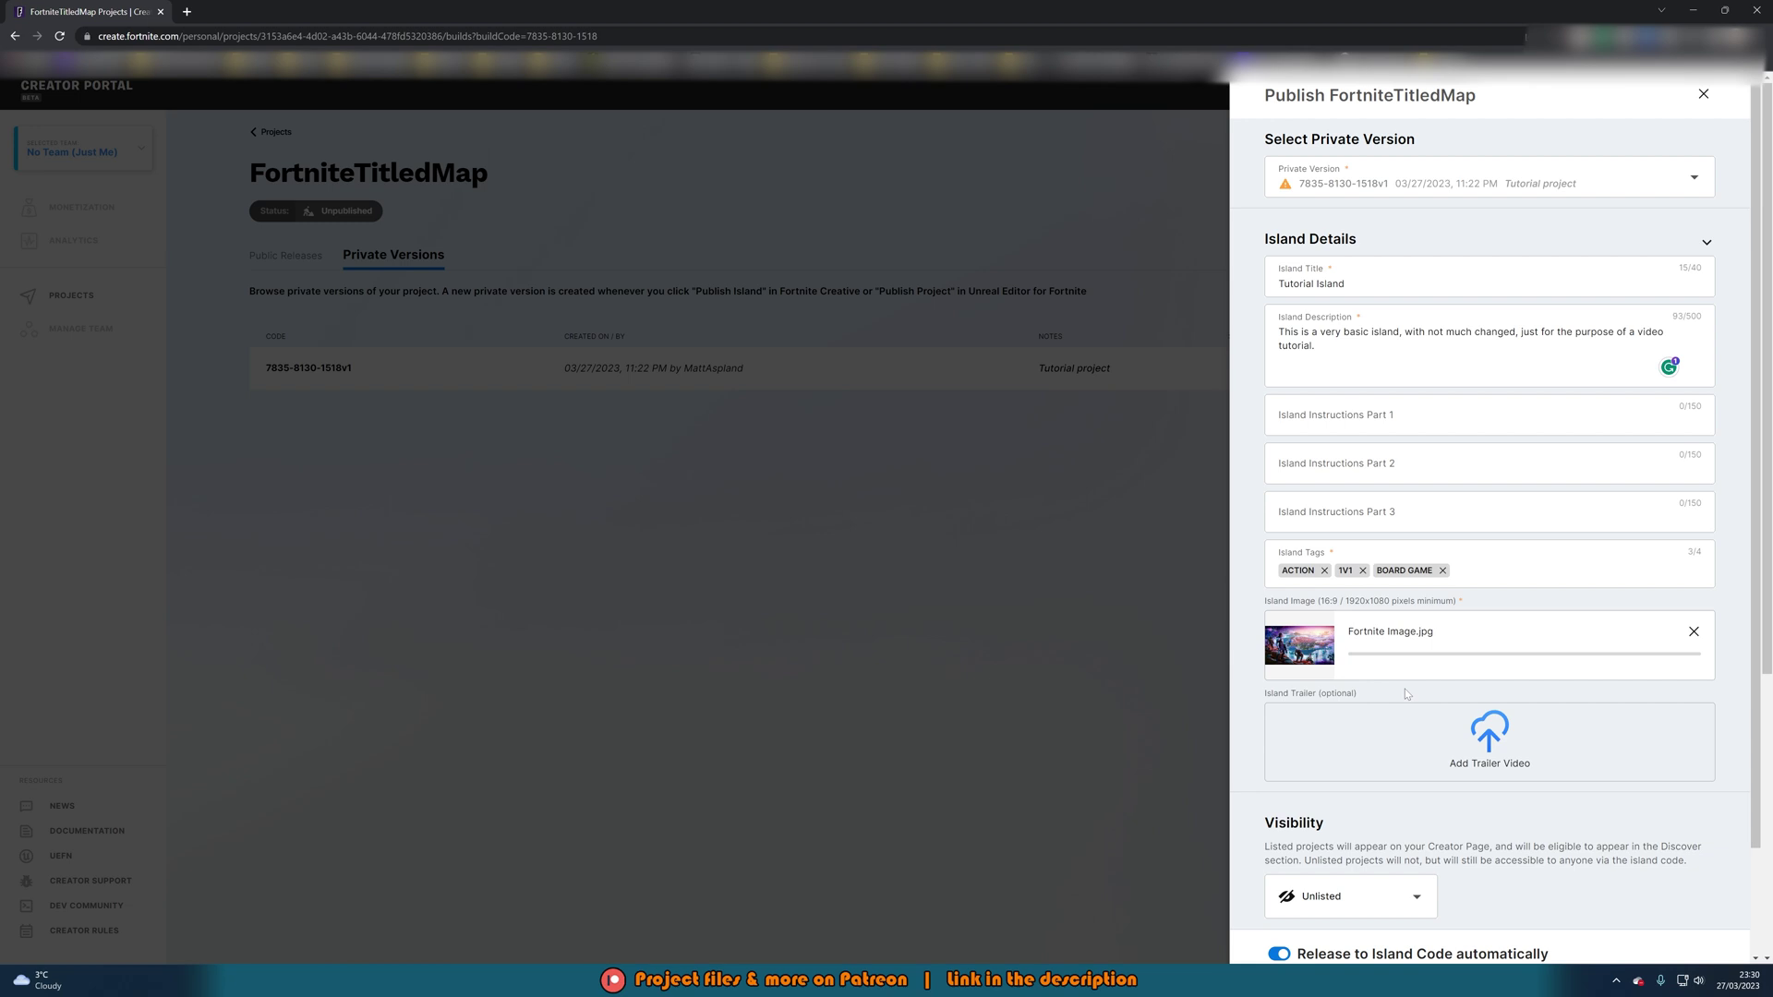
pyautogui.scroll(-2, 1419, 702)
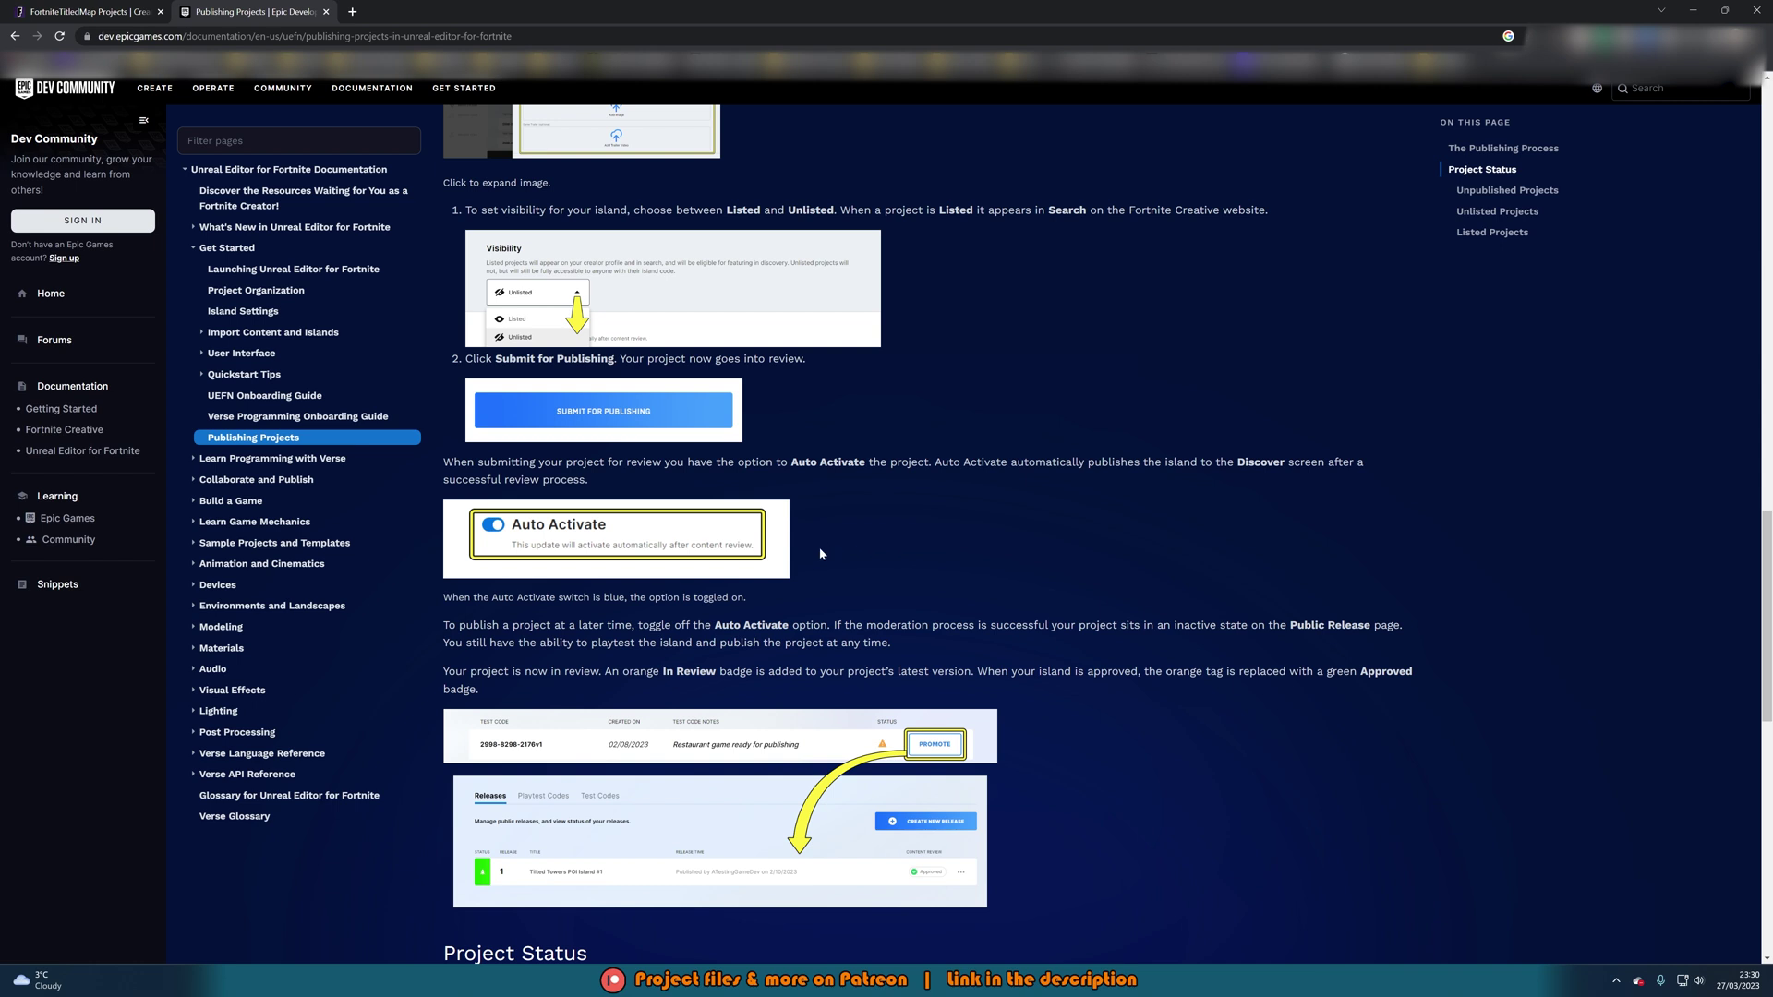
# Scroll through the guide's Project Status, Unlisted and Listed Projects sections
pyautogui.scroll(-1, 821, 554)
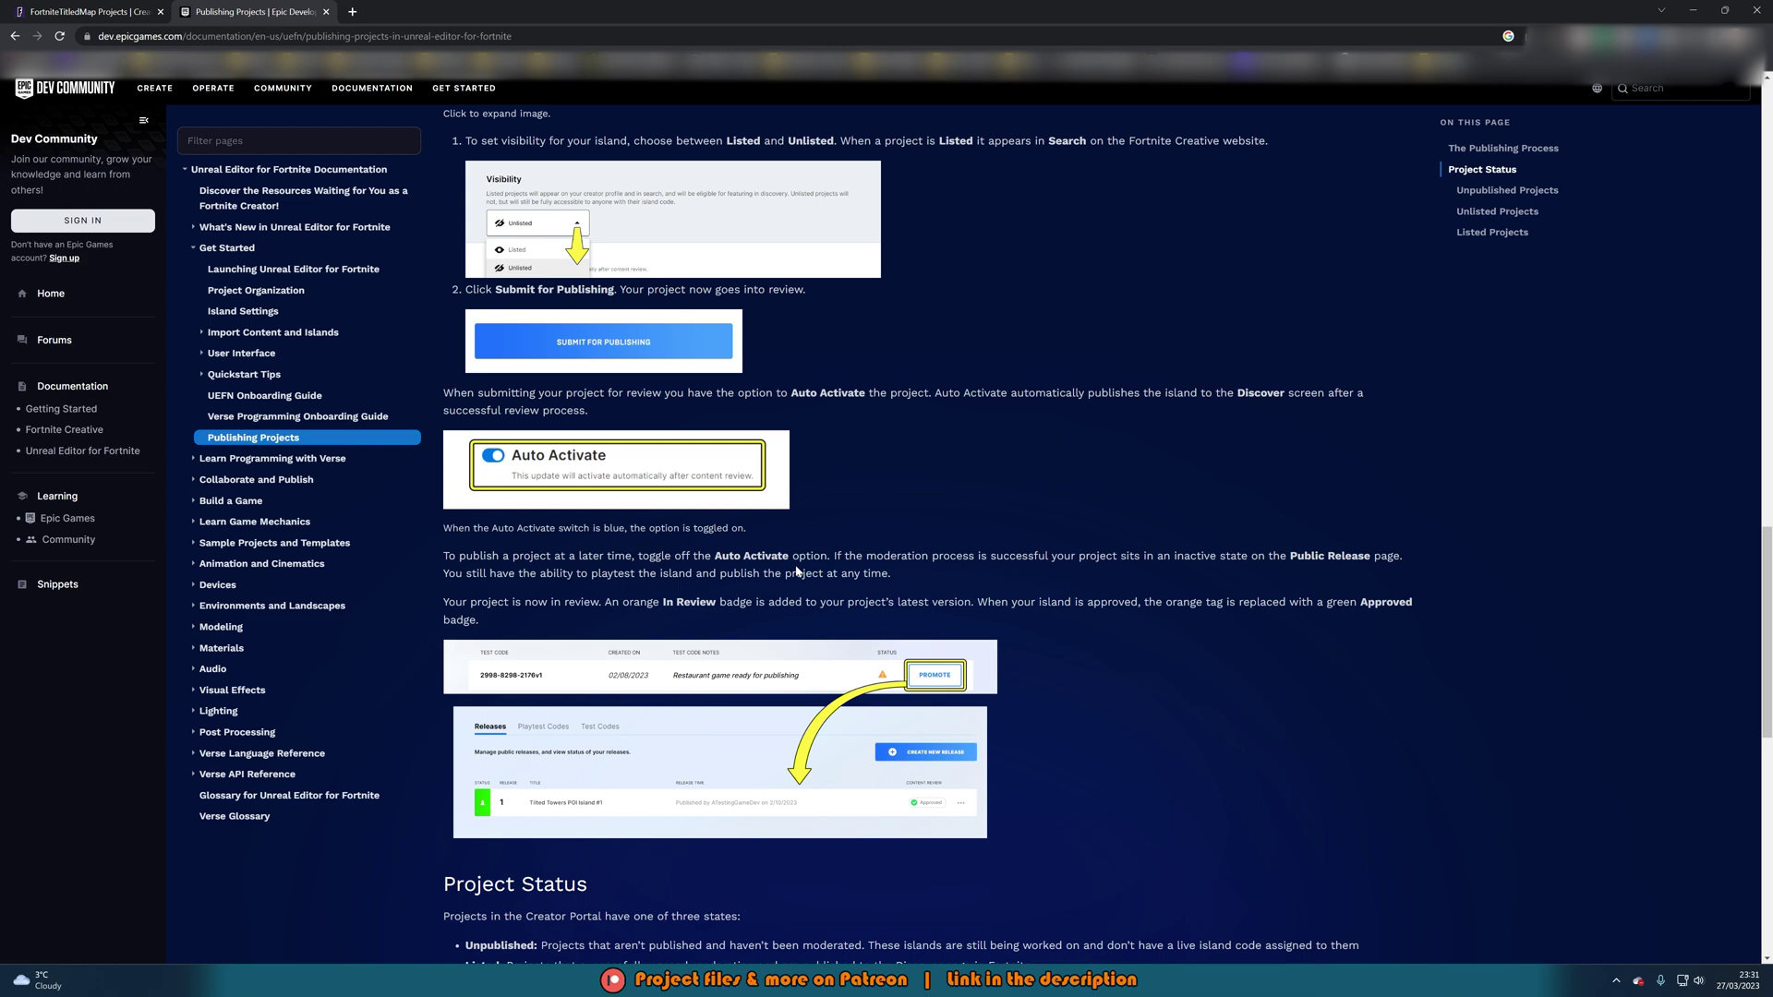
pyautogui.scroll(-2, 1011, 551)
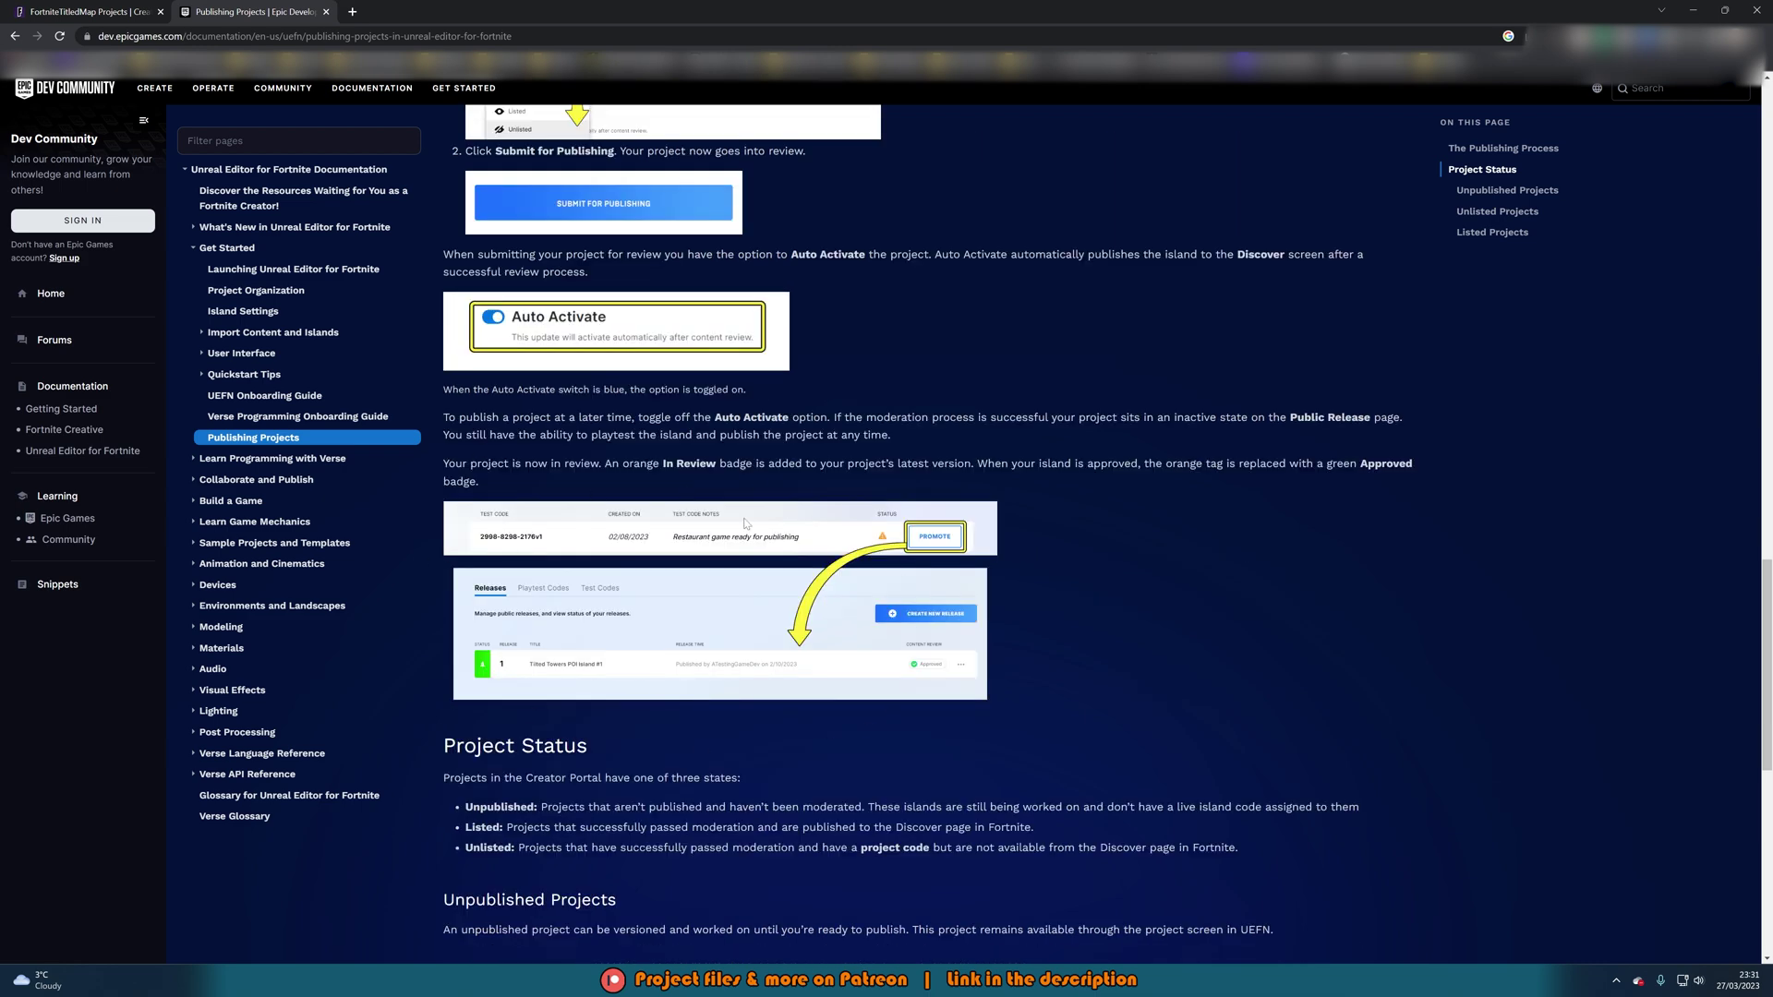
pyautogui.scroll(-1, 748, 524)
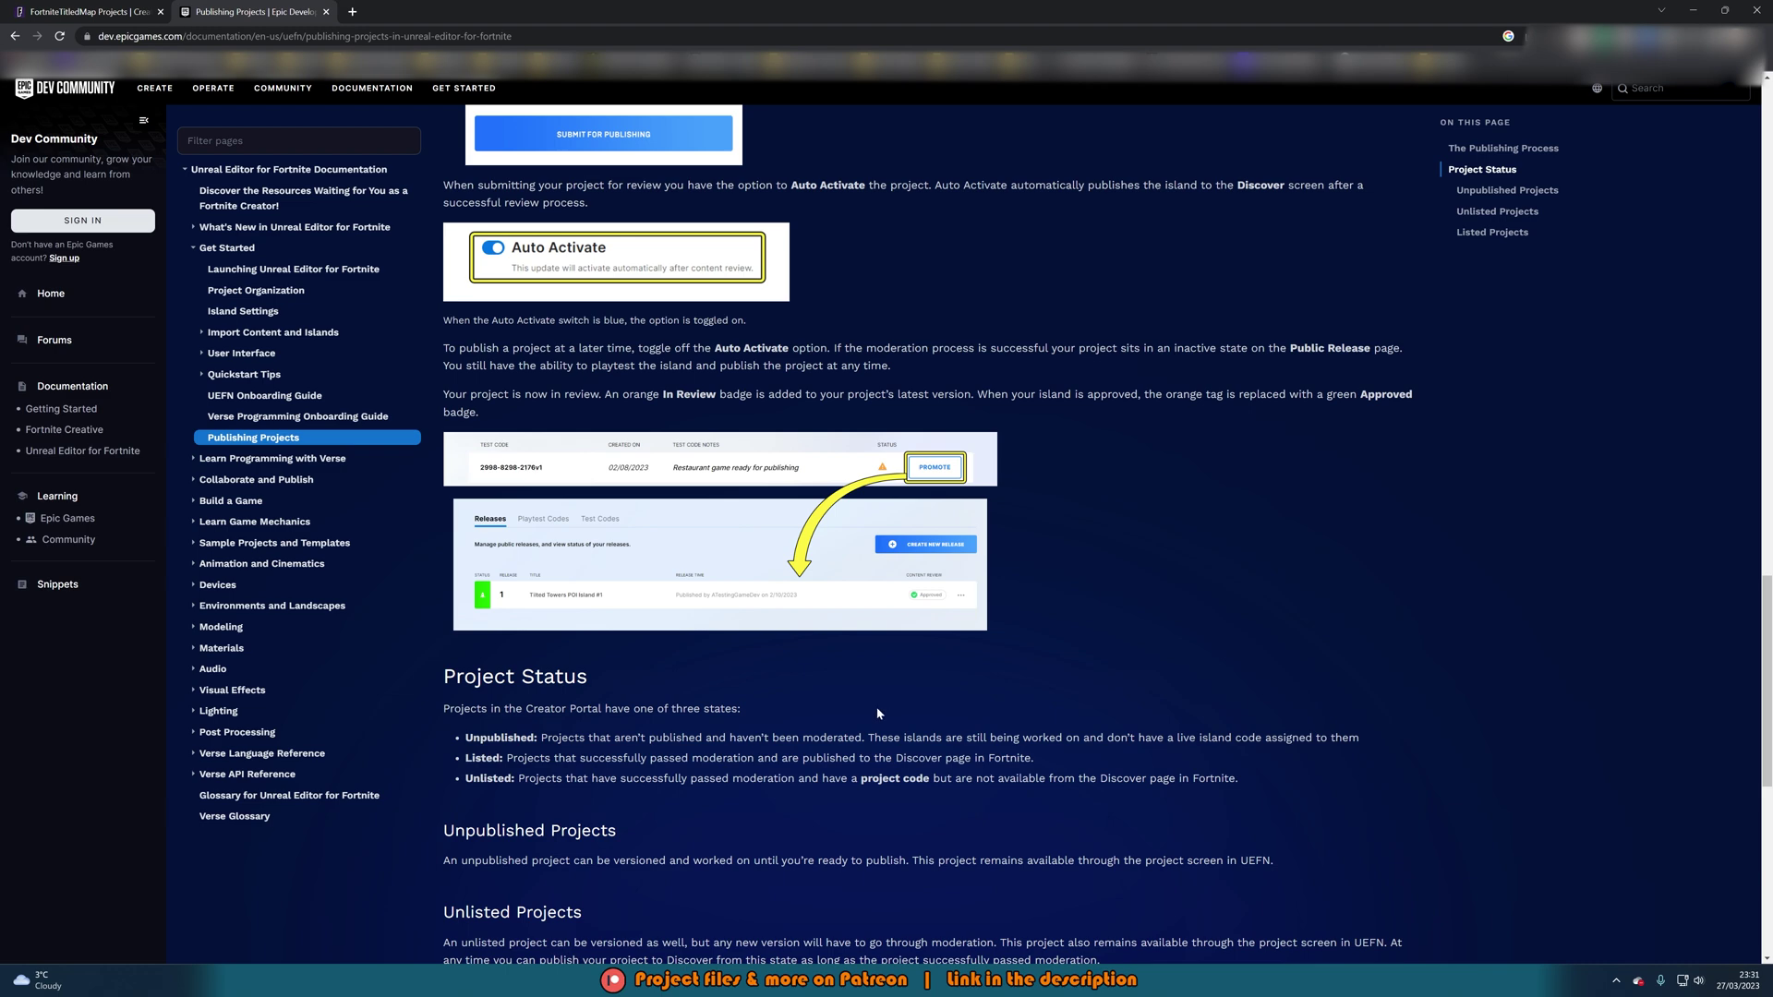
pyautogui.scroll(-3, 877, 706)
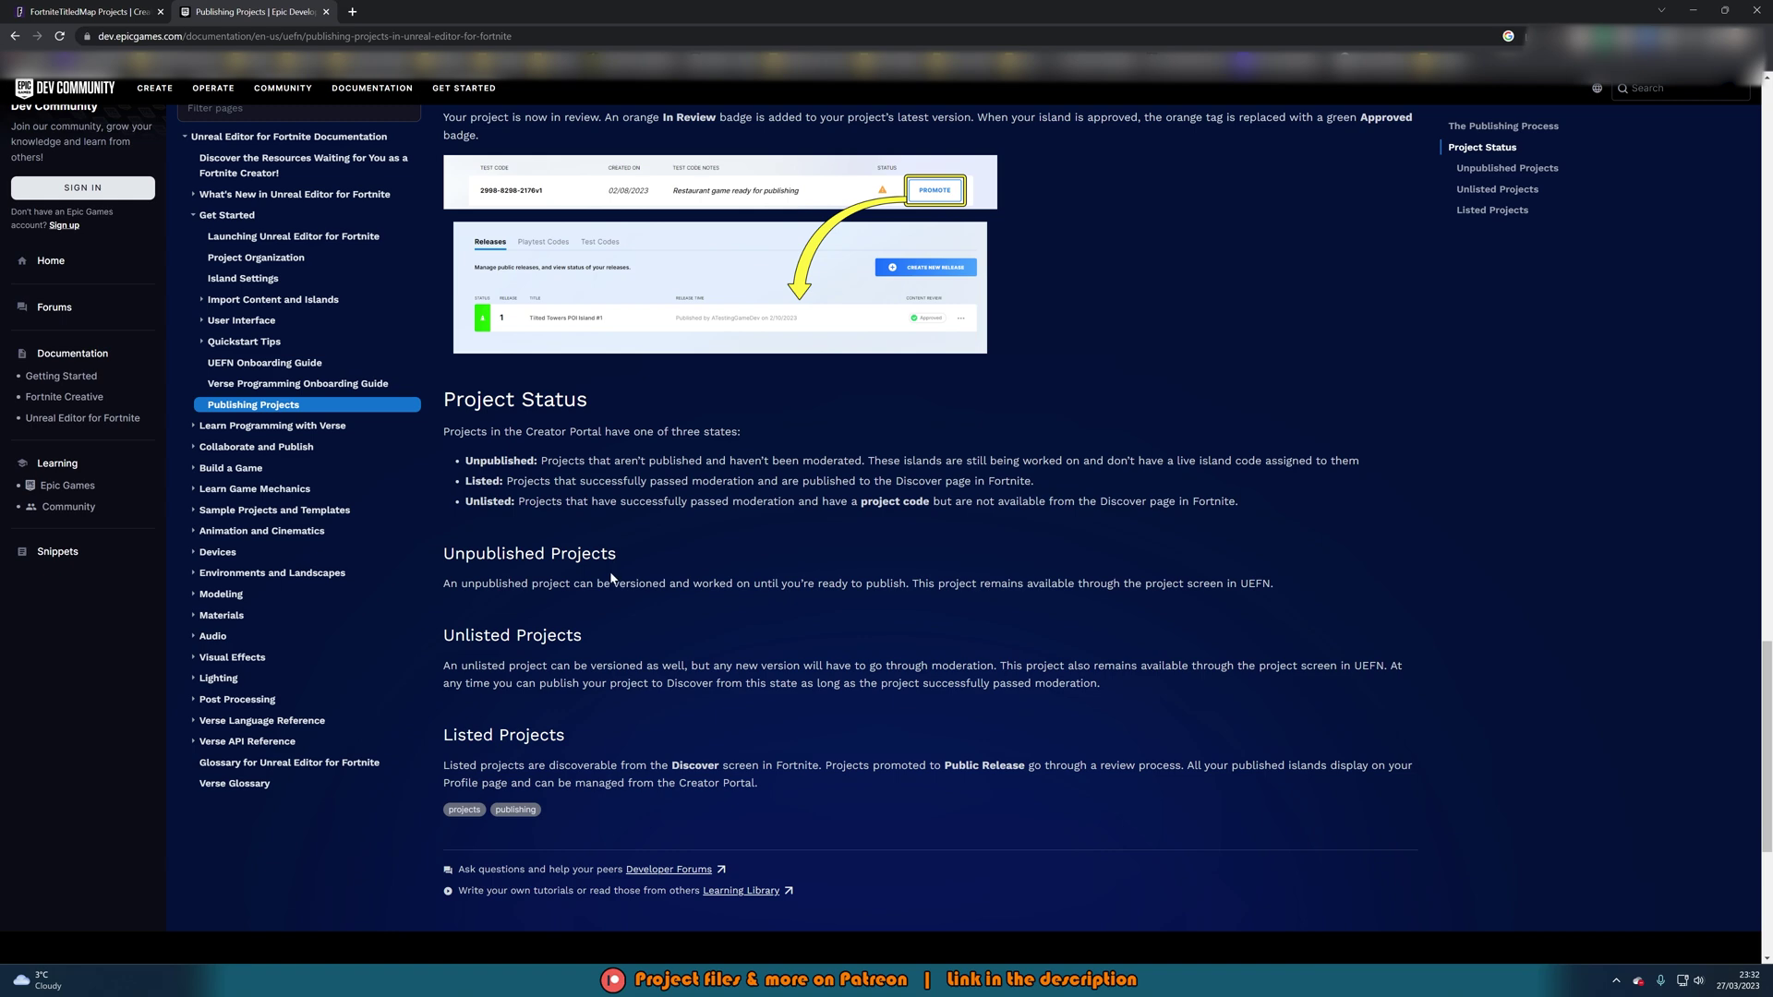
pyautogui.scroll(2, 570, 574)
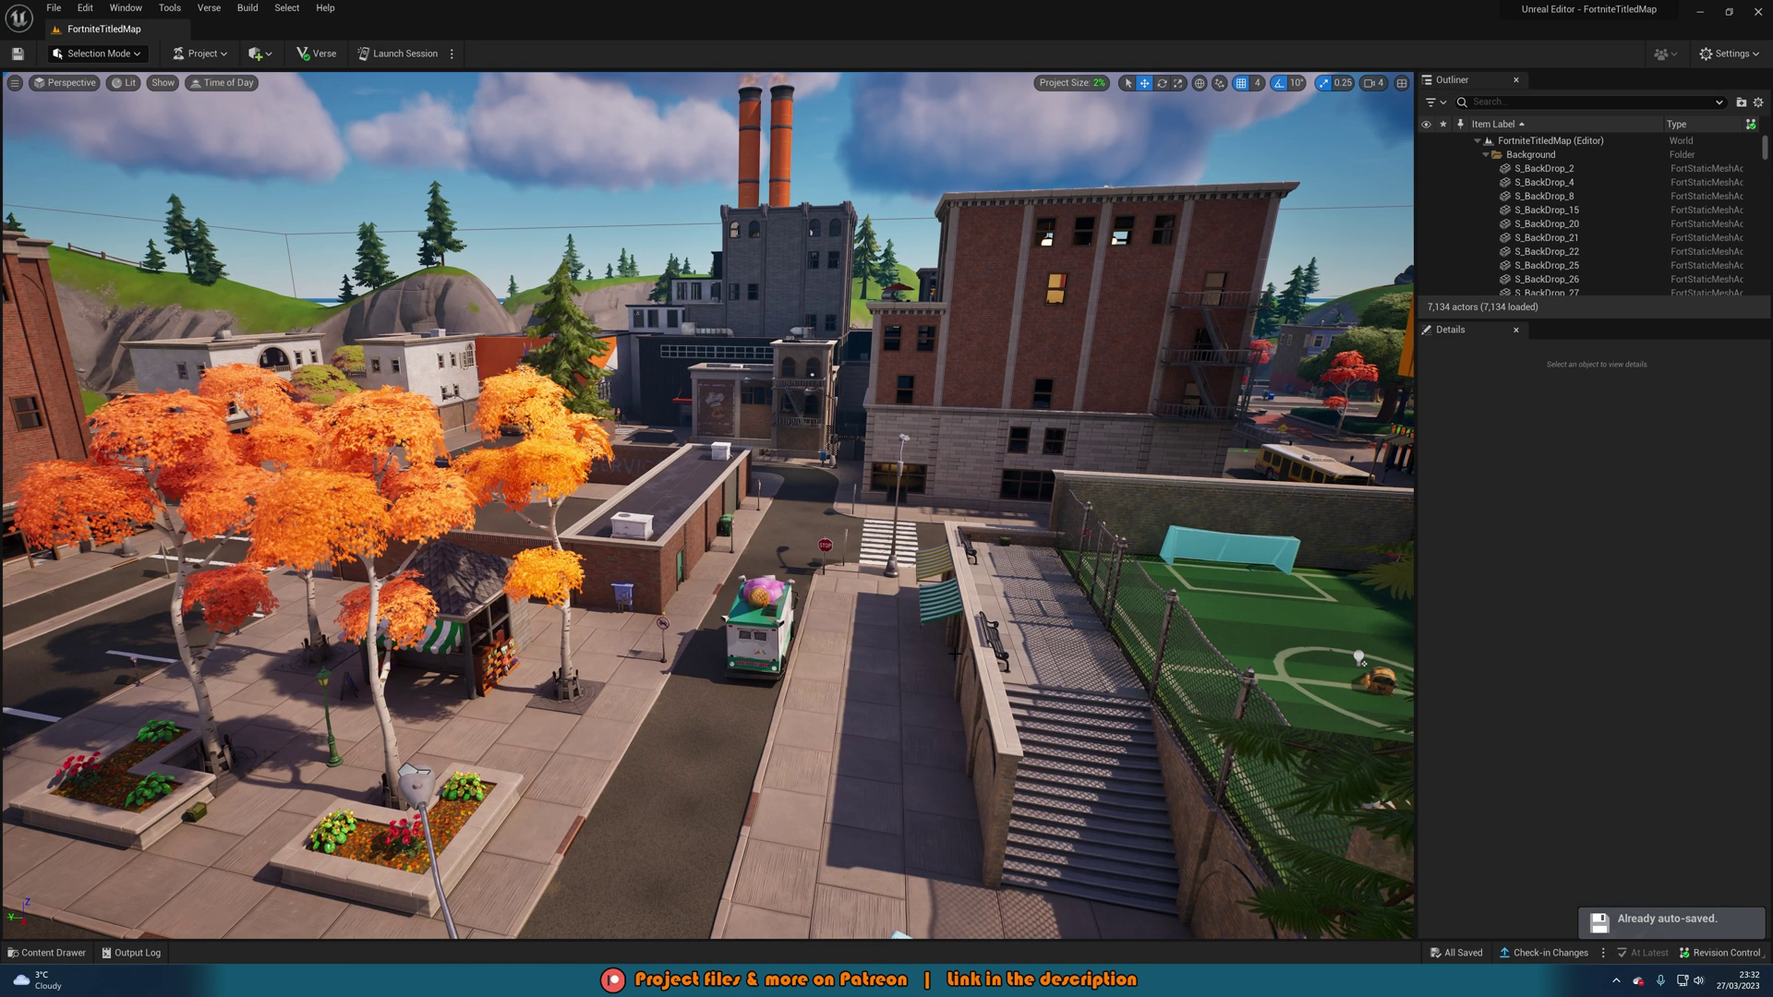